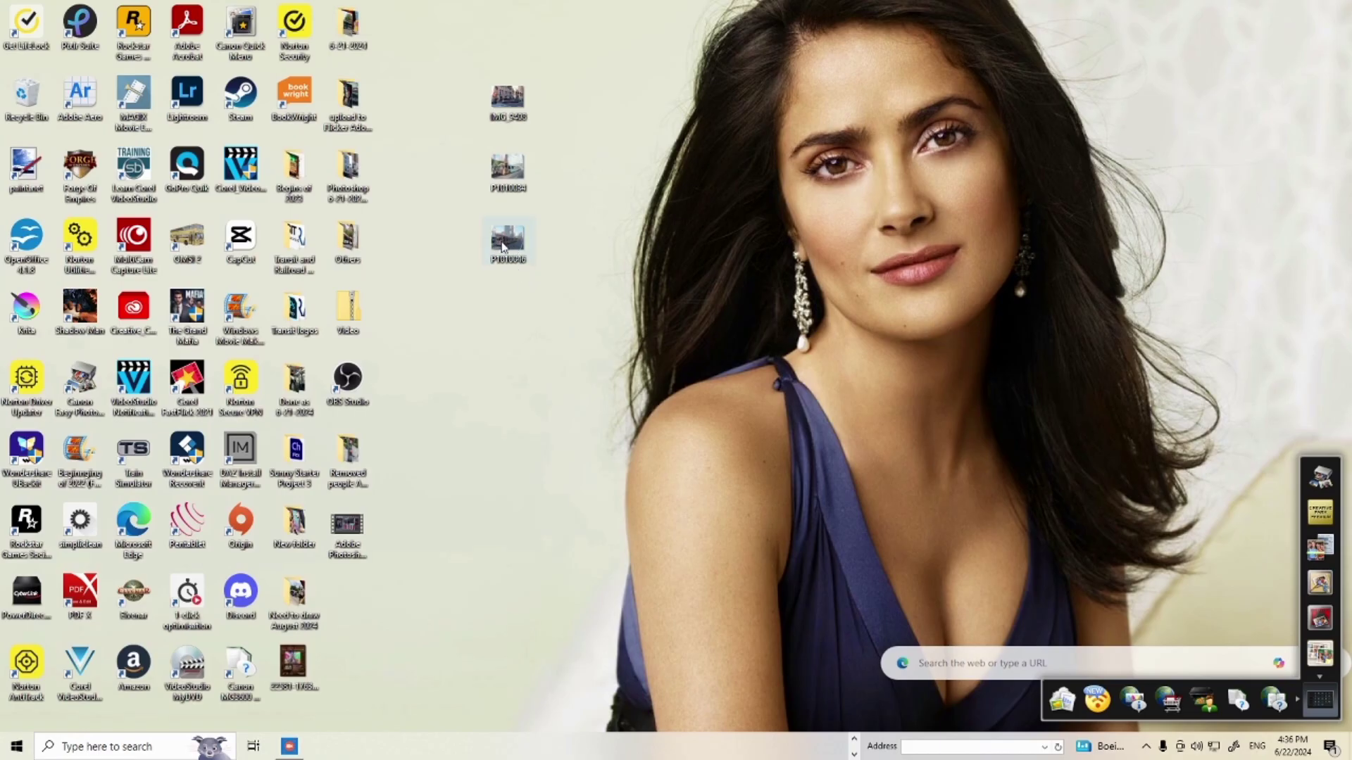
Step: Inspect the pedestrians in the P1010034 bus photo in the photo viewer, then close the viewer
{"action": "double_click", "coordinate": [507, 170]}
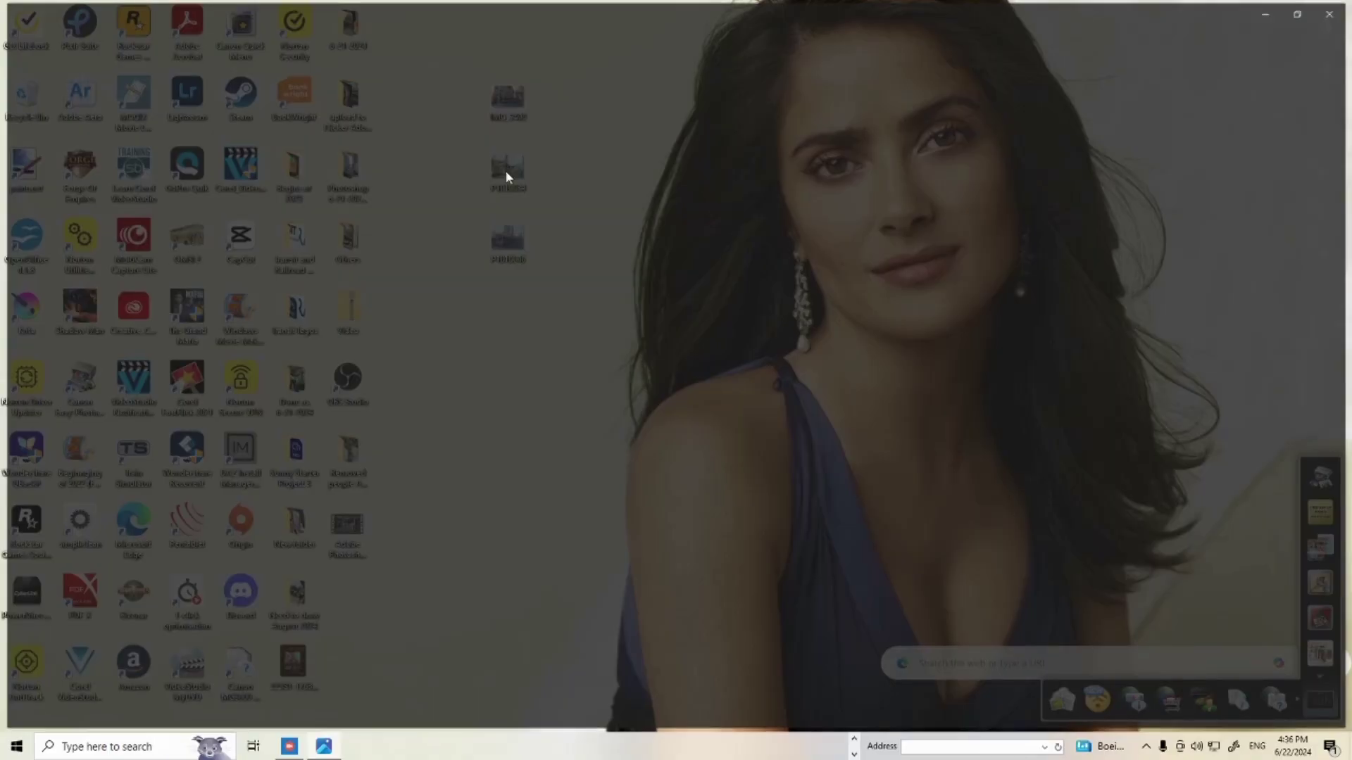
{"action": "scroll", "coordinate": [430, 564], "scroll_direction": "up", "scroll_amount": 8}
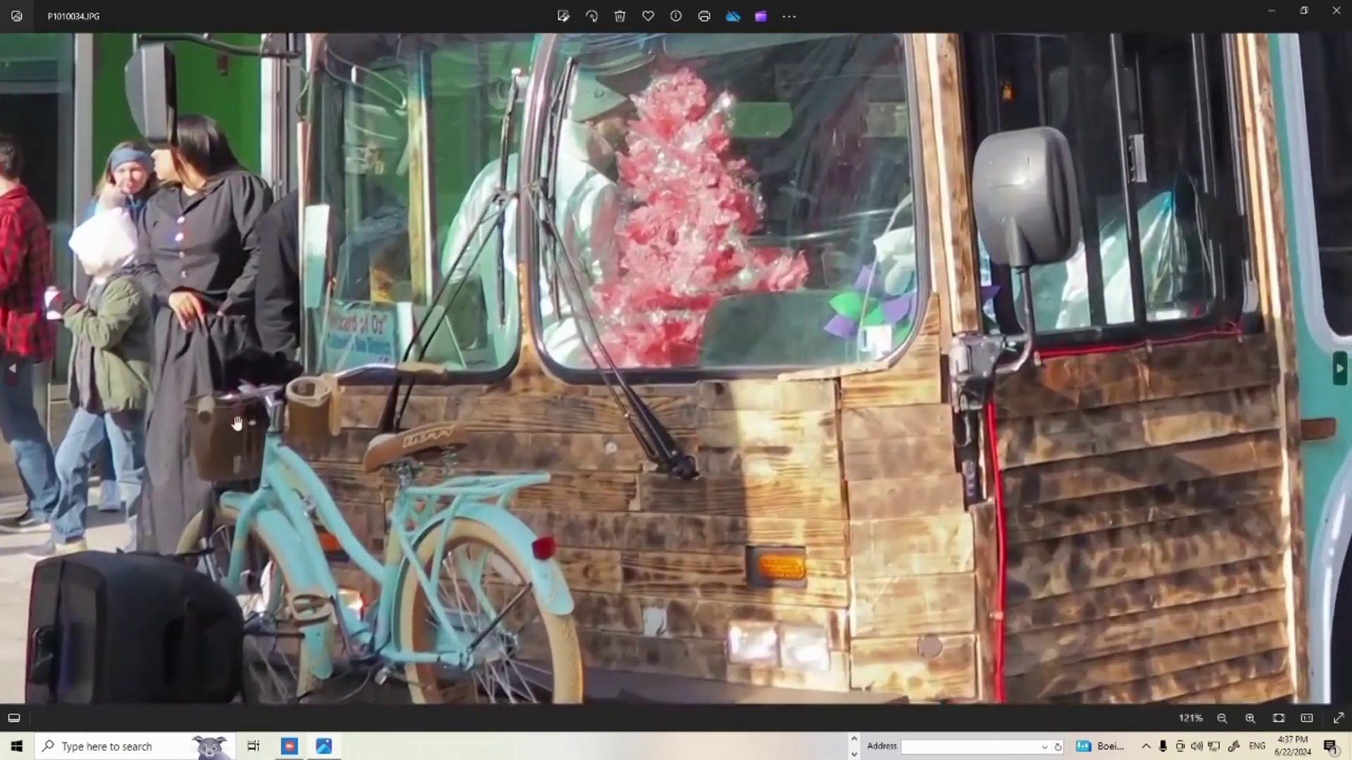
{"action": "scroll", "coordinate": [501, 547], "scroll_direction": "down", "scroll_amount": 8}
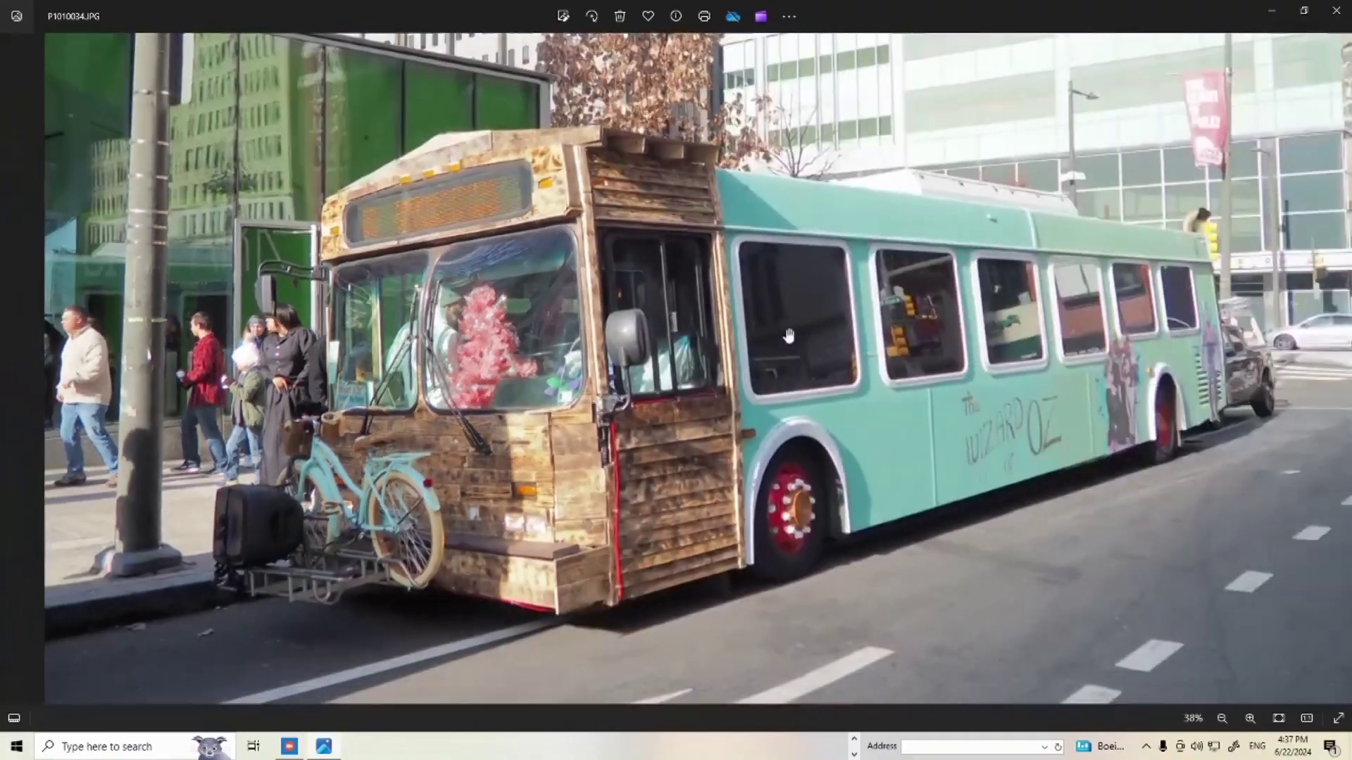
{"action": "scroll", "coordinate": [708, 372], "scroll_direction": "down", "scroll_amount": 2}
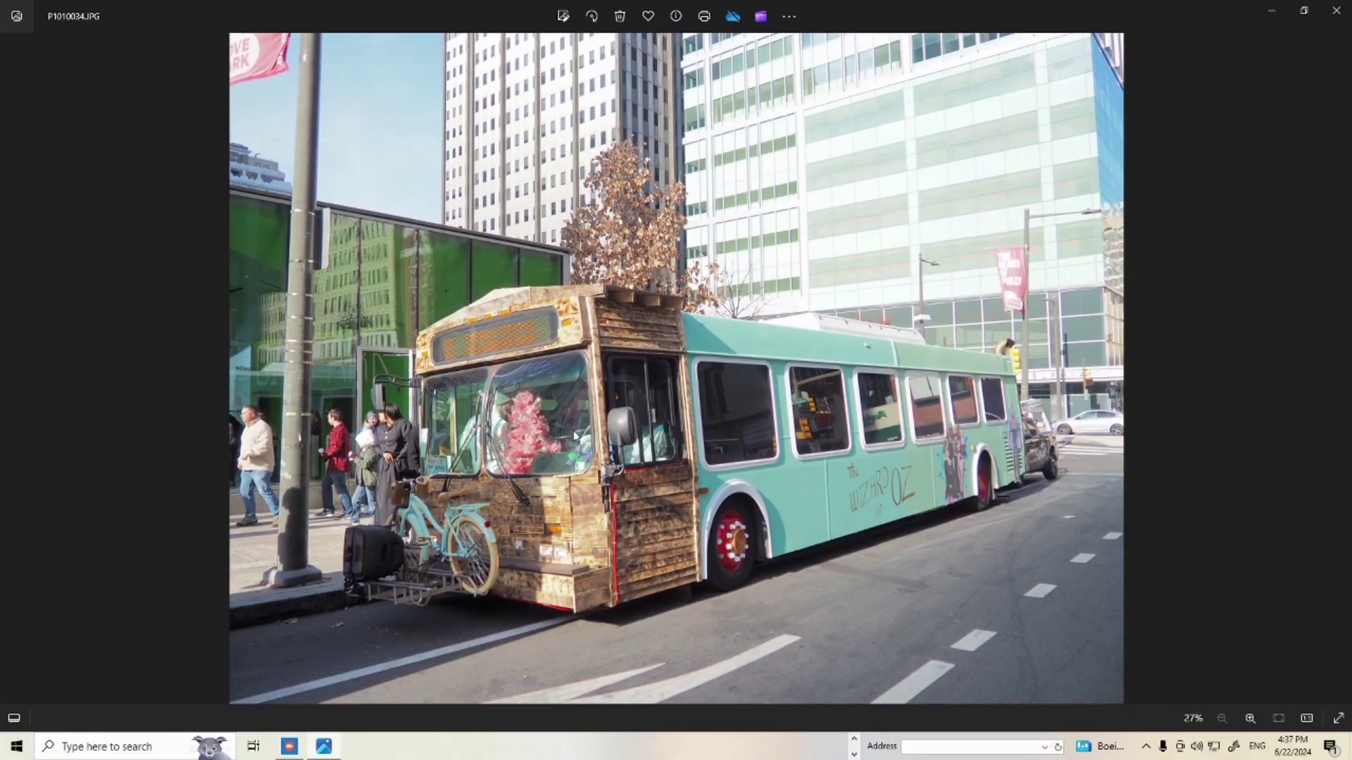
{"action": "scroll", "coordinate": [381, 485], "scroll_direction": "up", "scroll_amount": 12}
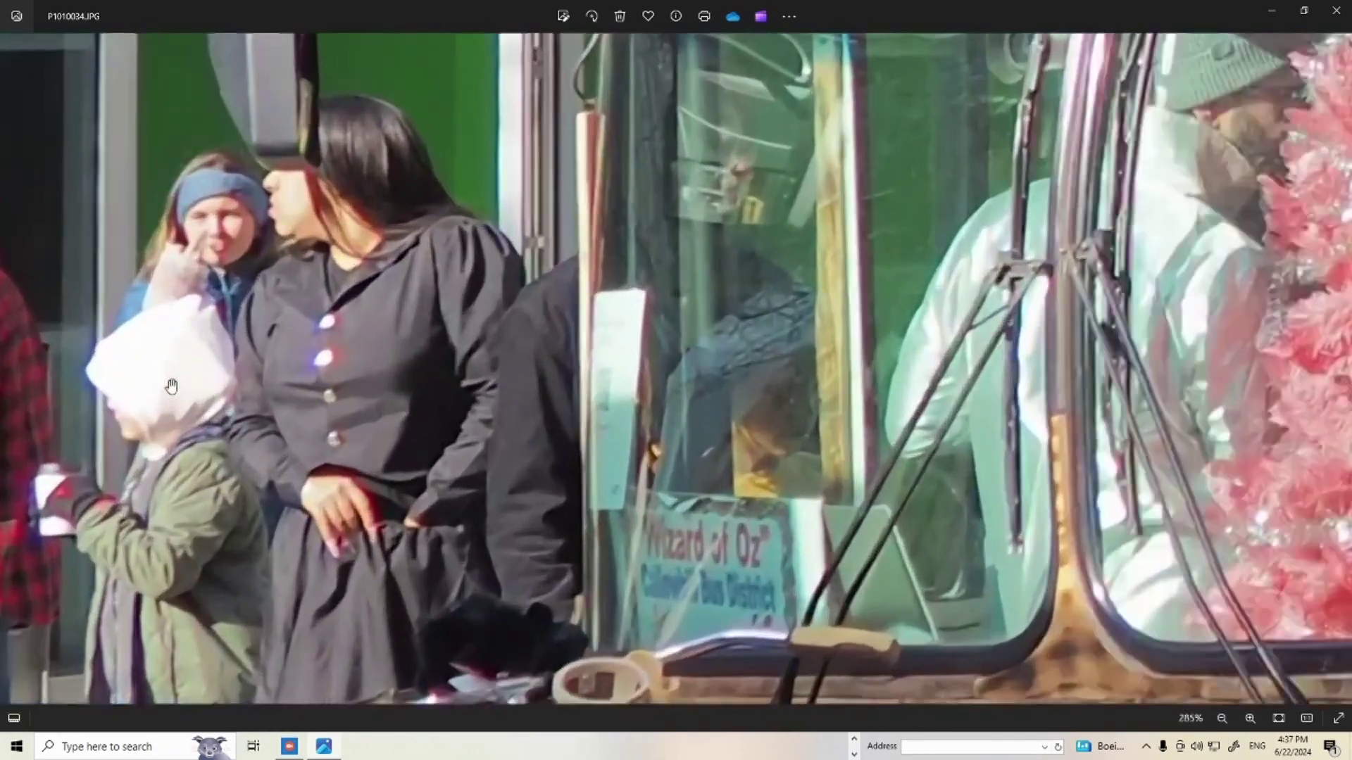
{"action": "scroll", "coordinate": [171, 386], "scroll_direction": "up", "scroll_amount": 1}
{"action": "left_click_drag", "start_coordinate": [171, 386], "coordinate": [335, 489]}
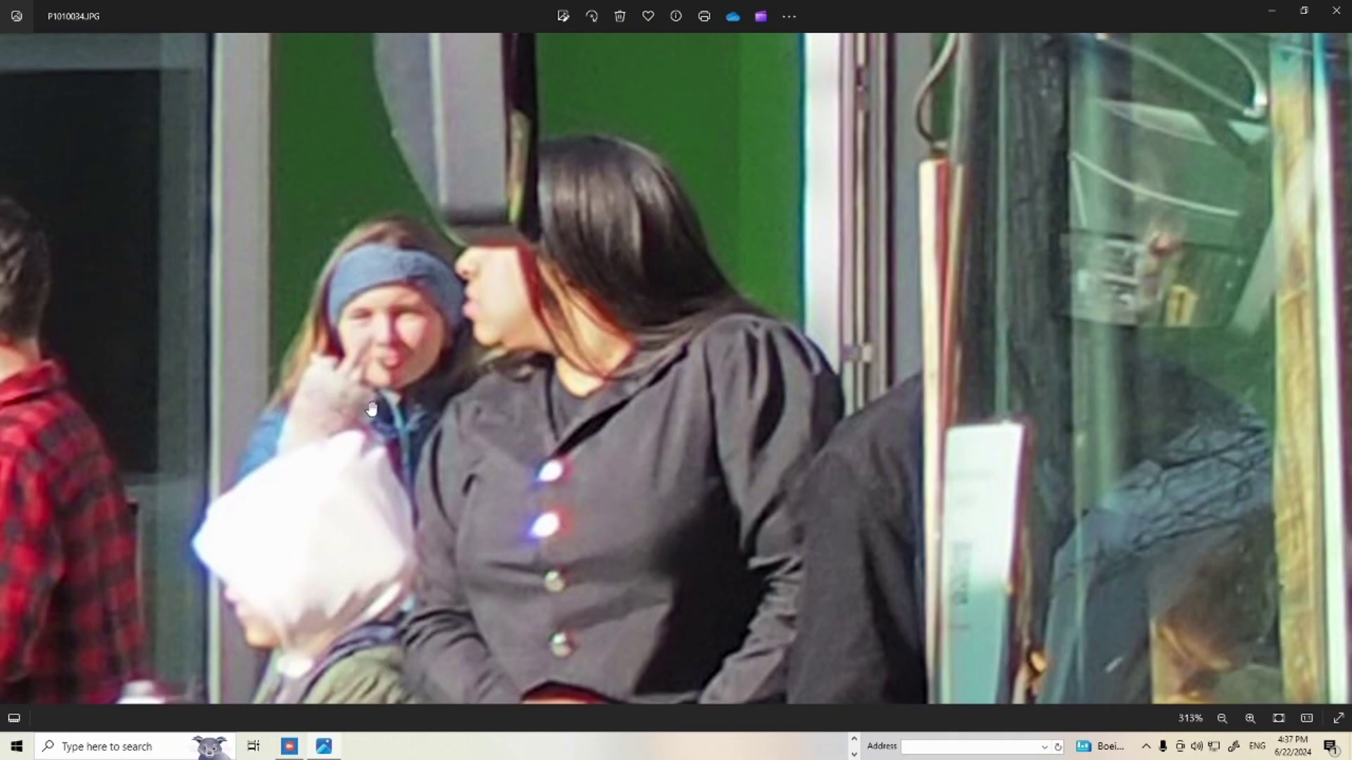
{"action": "scroll", "coordinate": [367, 413], "scroll_direction": "down", "scroll_amount": 5}
{"action": "scroll", "coordinate": [367, 413], "scroll_direction": "down", "scroll_amount": 4}
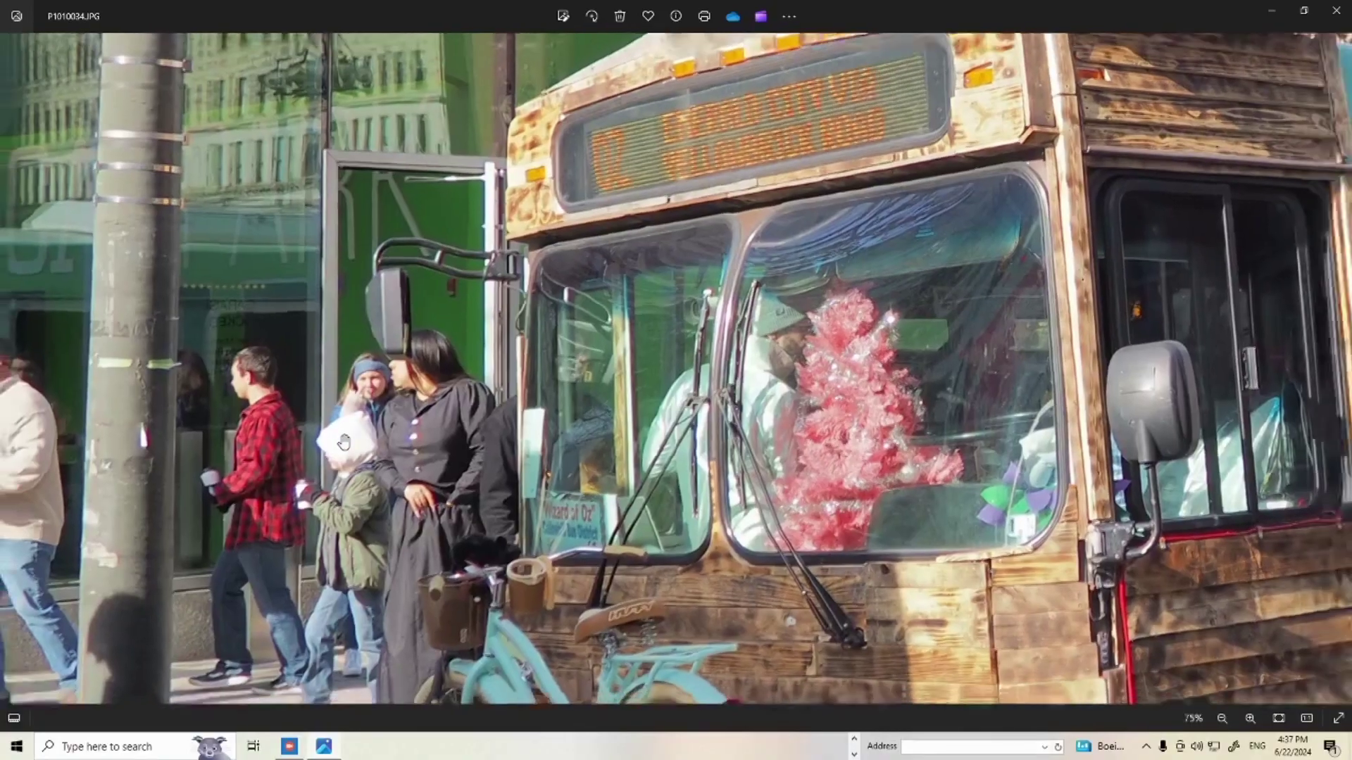
{"action": "scroll", "coordinate": [334, 462], "scroll_direction": "down", "scroll_amount": 2}
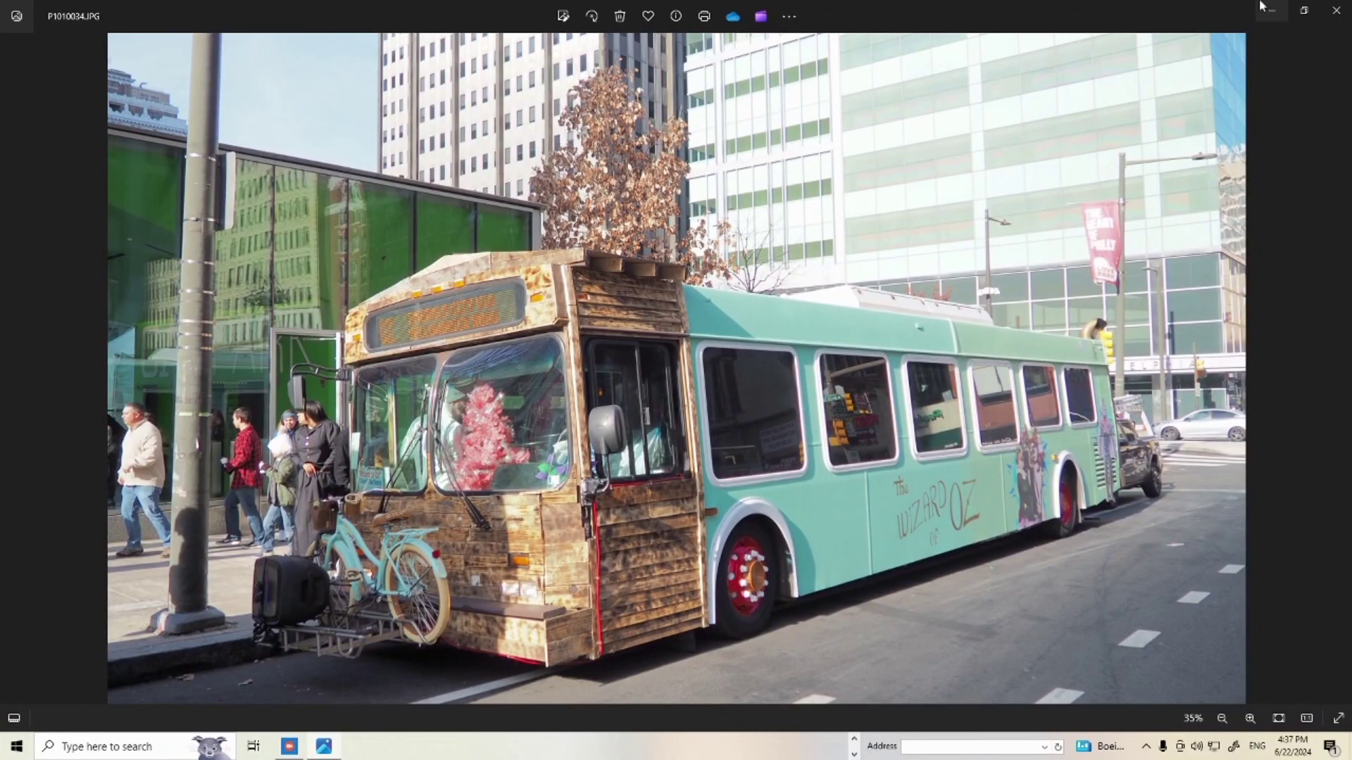
{"action": "left_click", "coordinate": [1335, 9]}
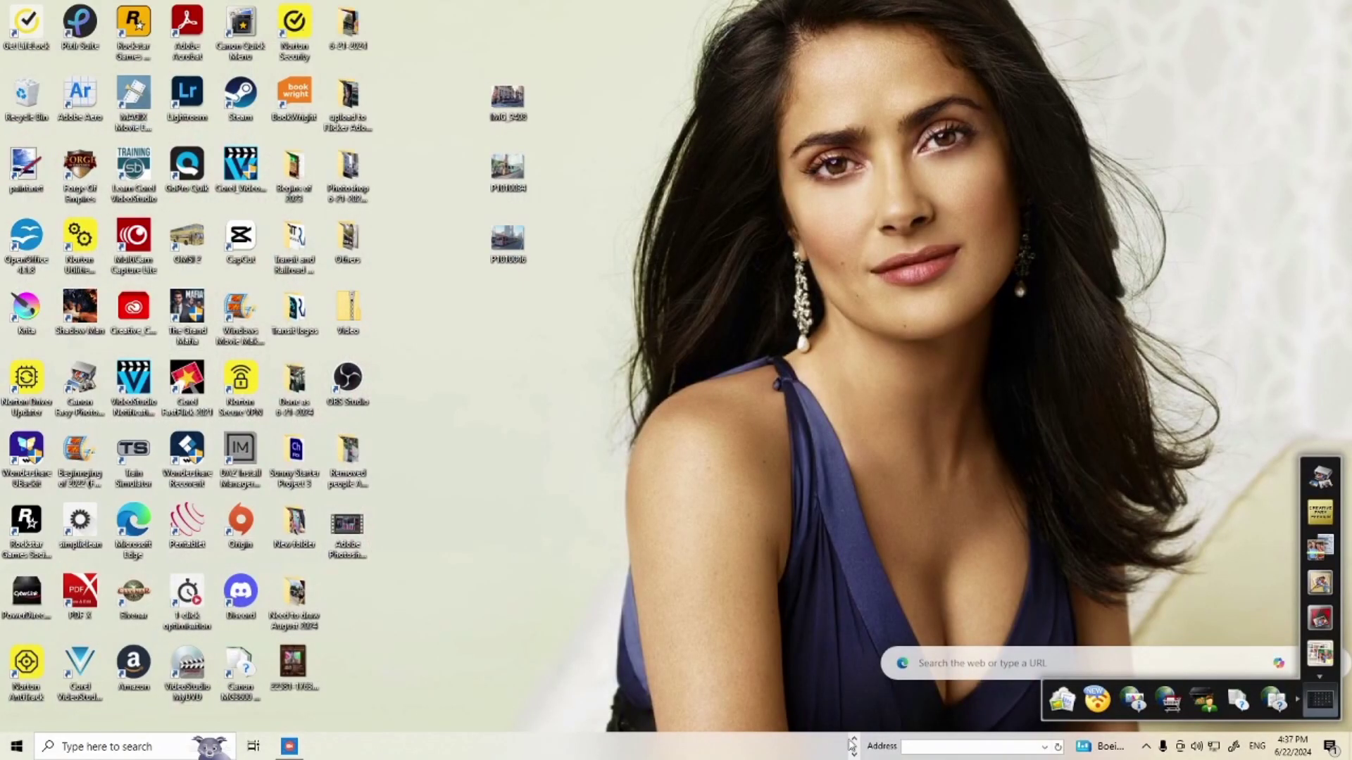
Step: Bring Photoshop forward, minimize it, and select the three street photos on the desktop
{"action": "left_click", "coordinate": [852, 744]}
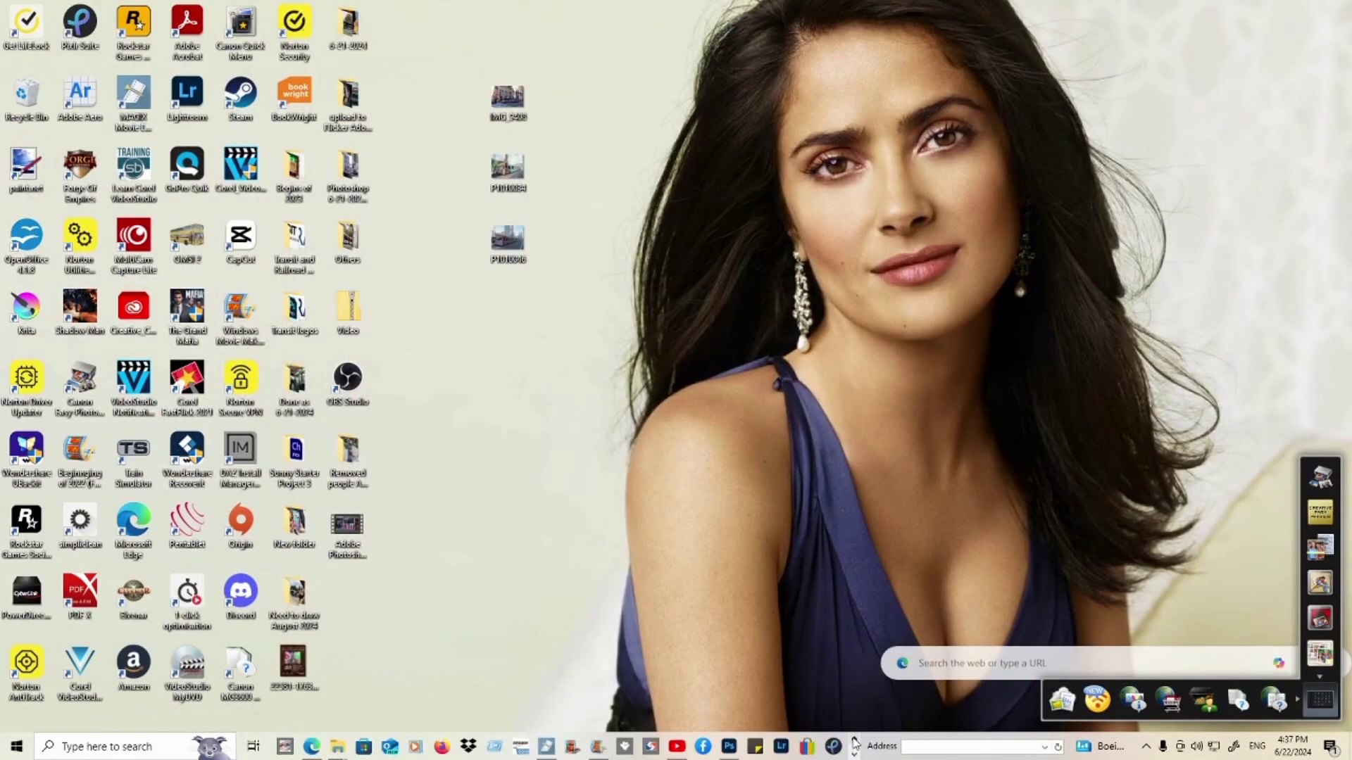
{"action": "left_click", "coordinate": [729, 748]}
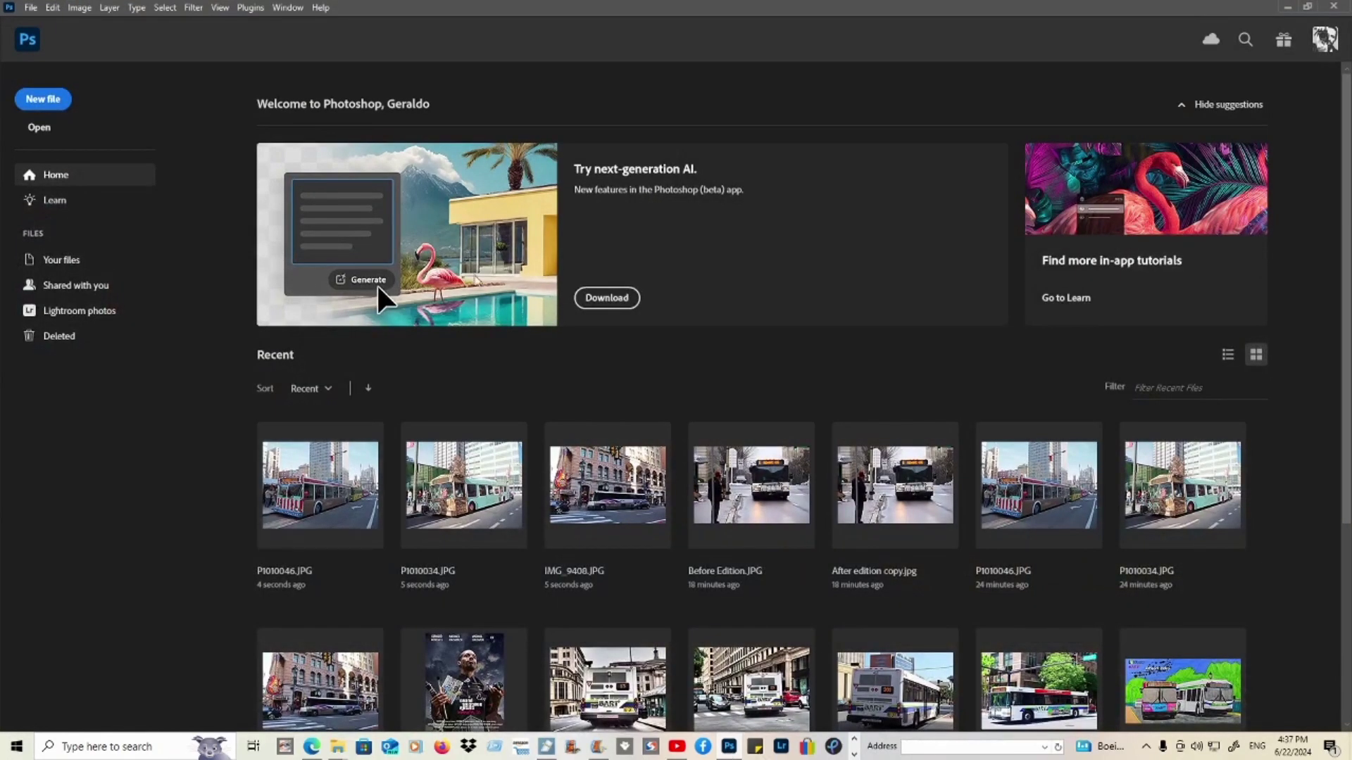
{"action": "left_click", "coordinate": [1288, 7]}
{"action": "left_click_drag", "start_coordinate": [532, 336], "coordinate": [762, 186]}
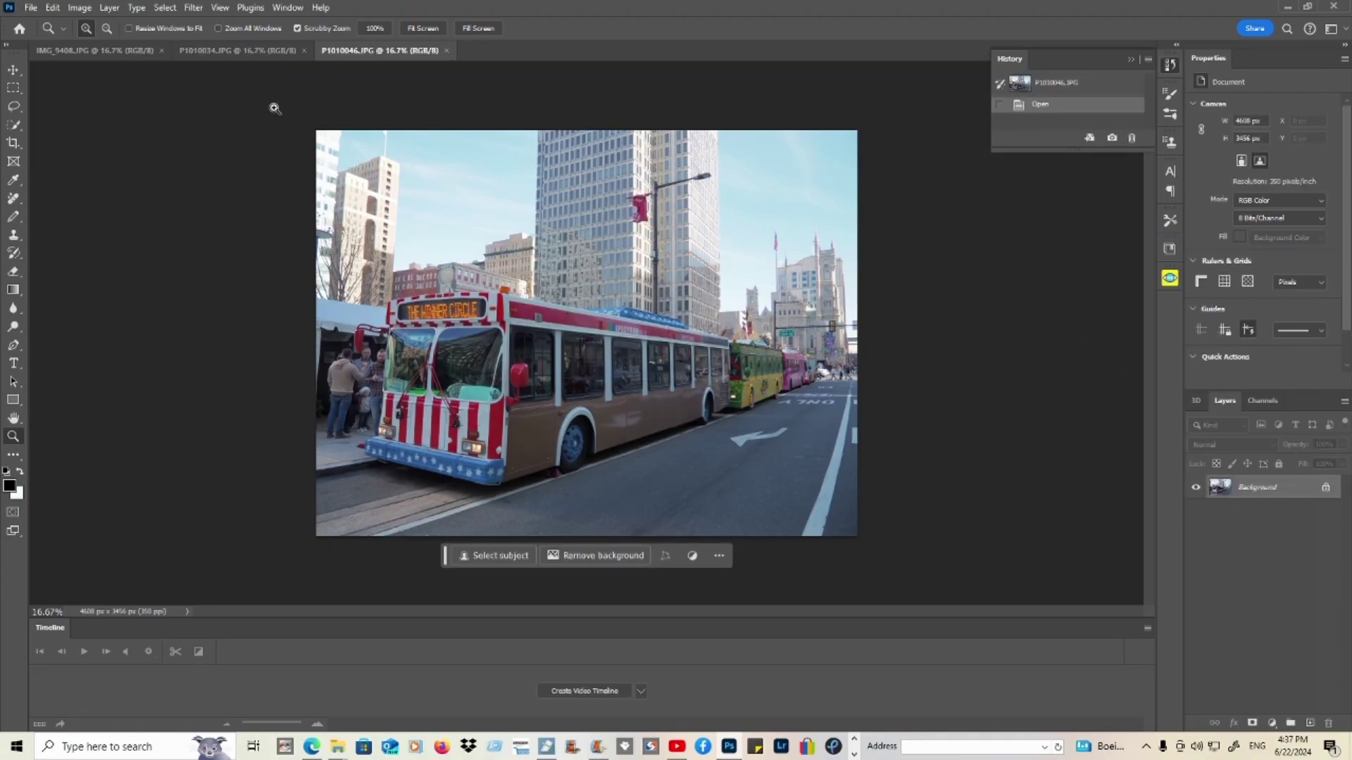
Step: Switch to the P1010034 bus photo and zoom in to 100% on the sidewalk pedestrians
{"action": "left_click", "coordinate": [111, 50]}
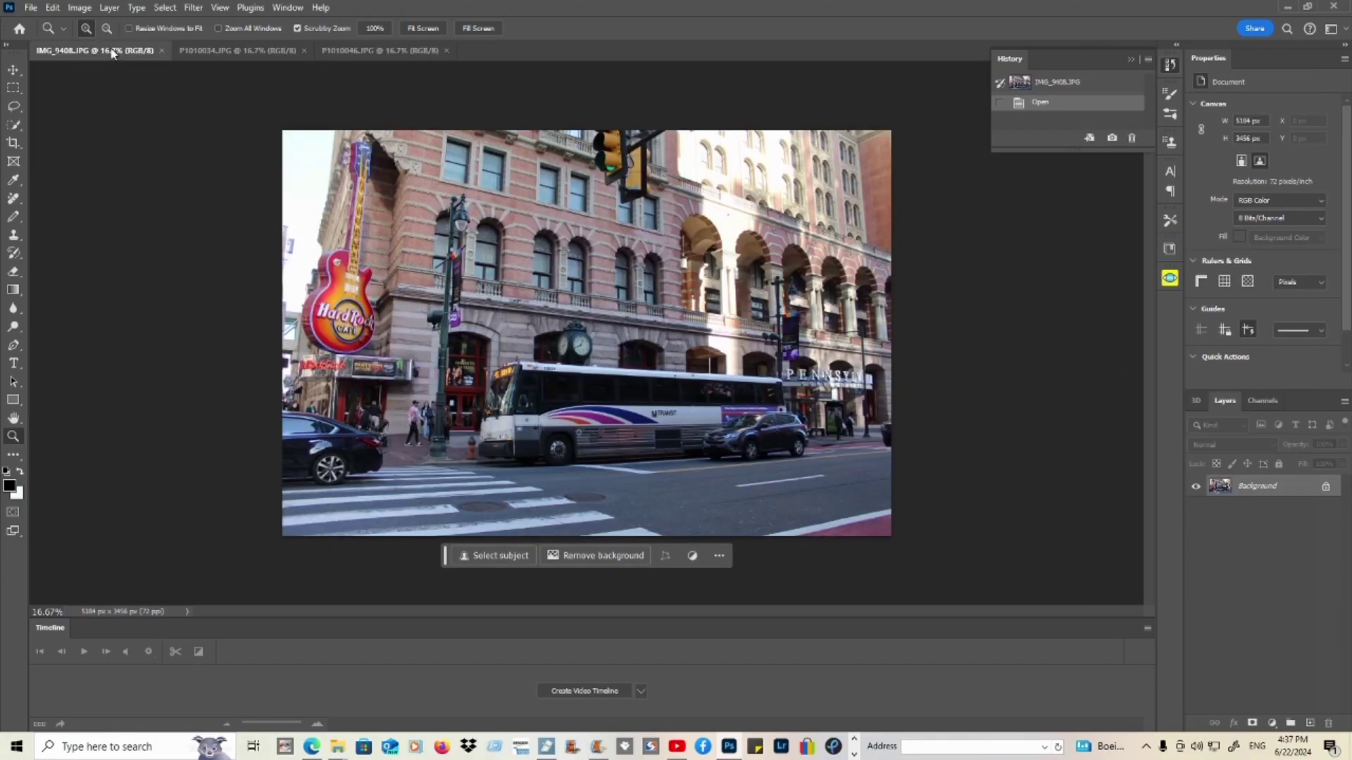
{"action": "left_click", "coordinate": [255, 53]}
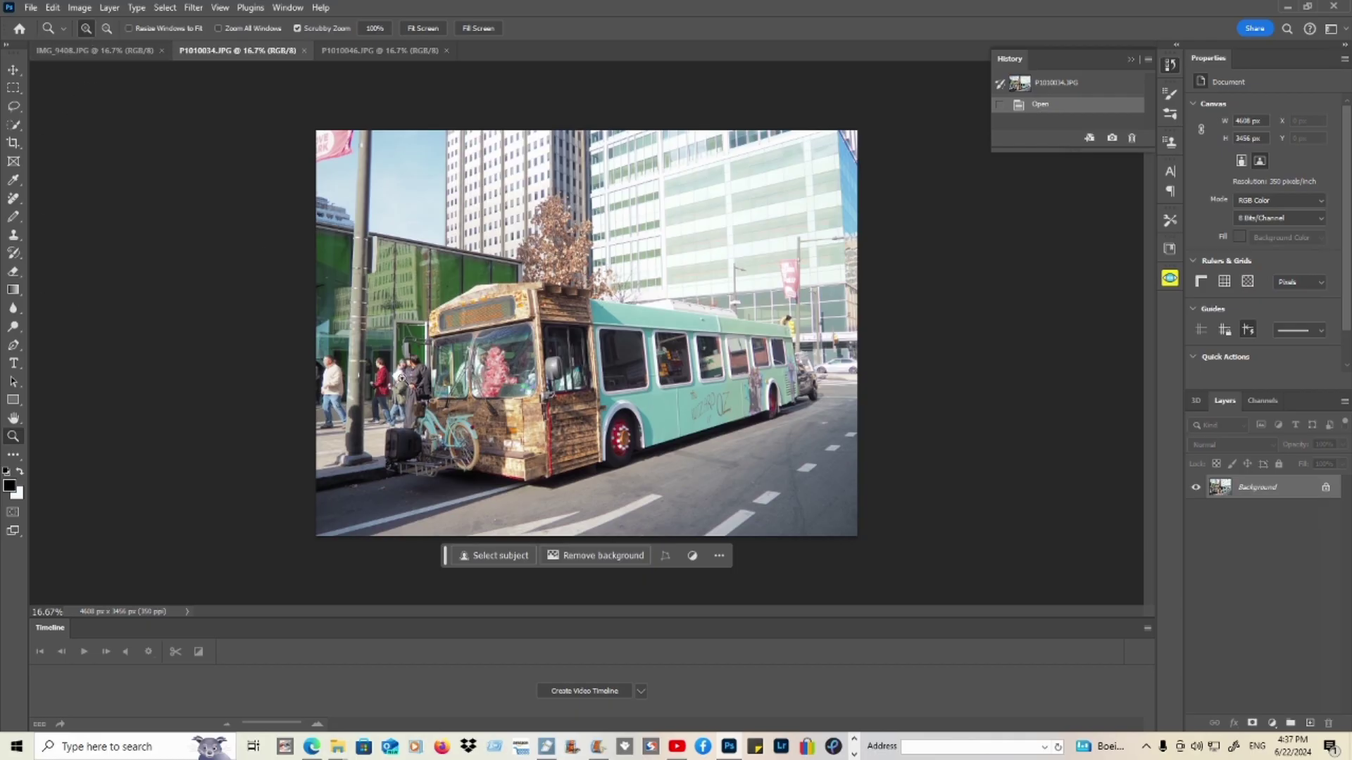
{"action": "left_click", "coordinate": [401, 382]}
{"action": "left_click", "coordinate": [389, 381]}
{"action": "left_click", "coordinate": [392, 382]}
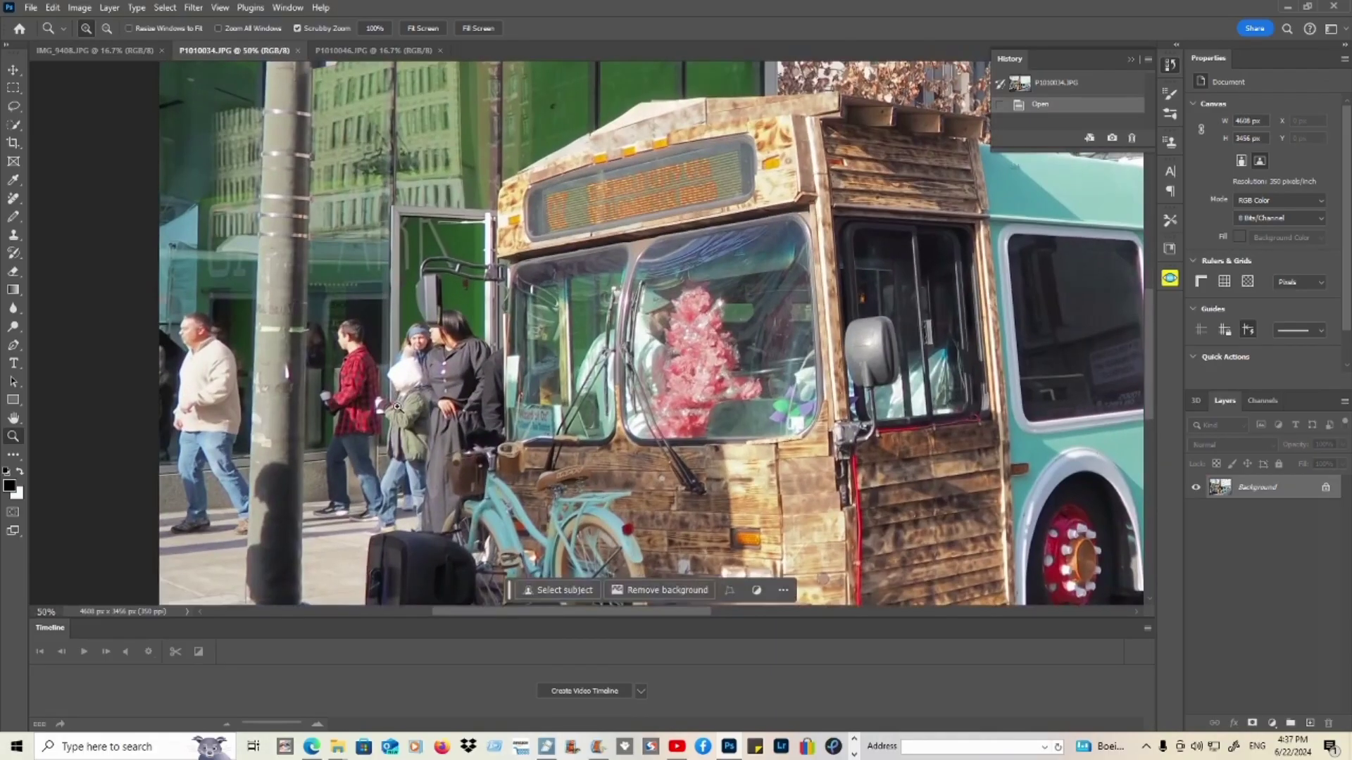
{"action": "left_click", "coordinate": [402, 384]}
{"action": "left_click", "coordinate": [416, 387]}
{"action": "scroll", "coordinate": [418, 388], "scroll_direction": "down", "scroll_amount": 3}
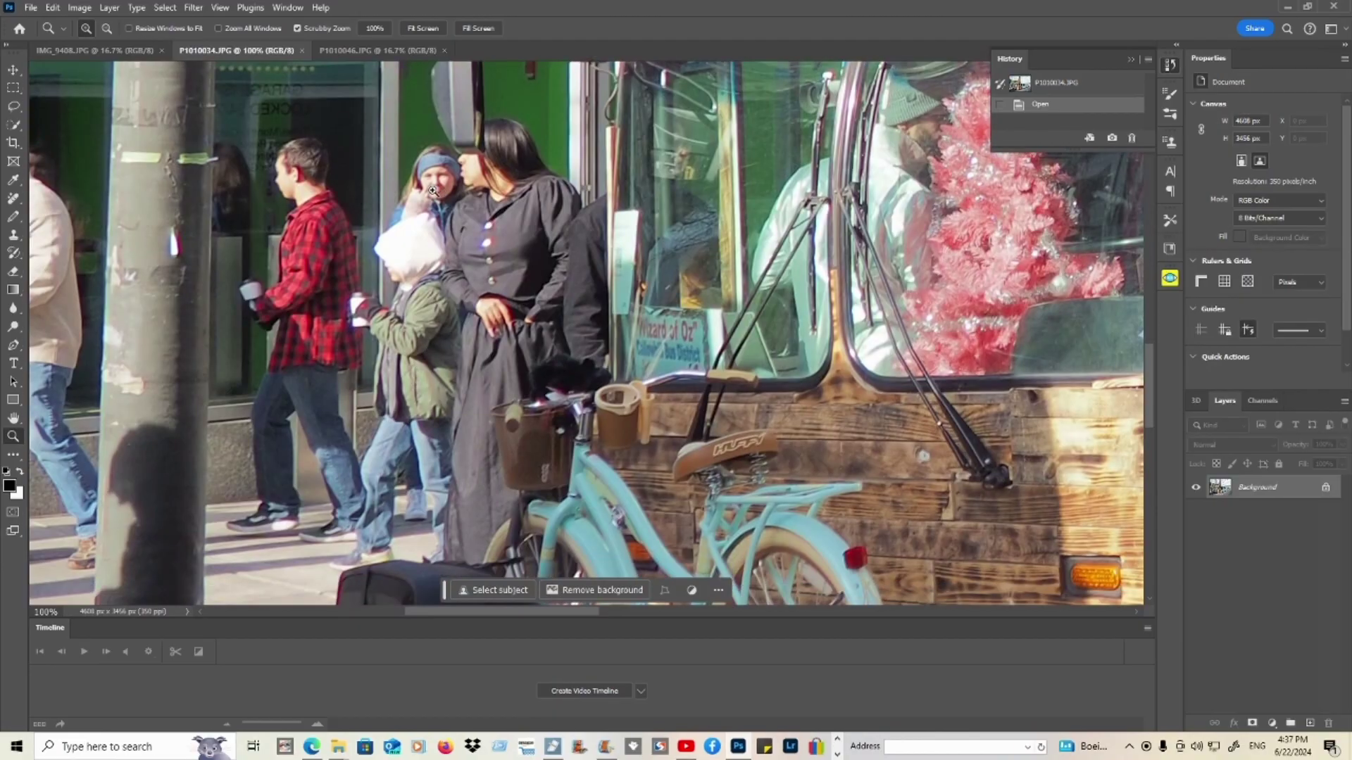
Step: Zoom tightly on the children's cups, then zoom back out to 66.7% to see the whole sidewalk
{"action": "left_click_drag", "start_coordinate": [211, 303], "coordinate": [326, 289]}
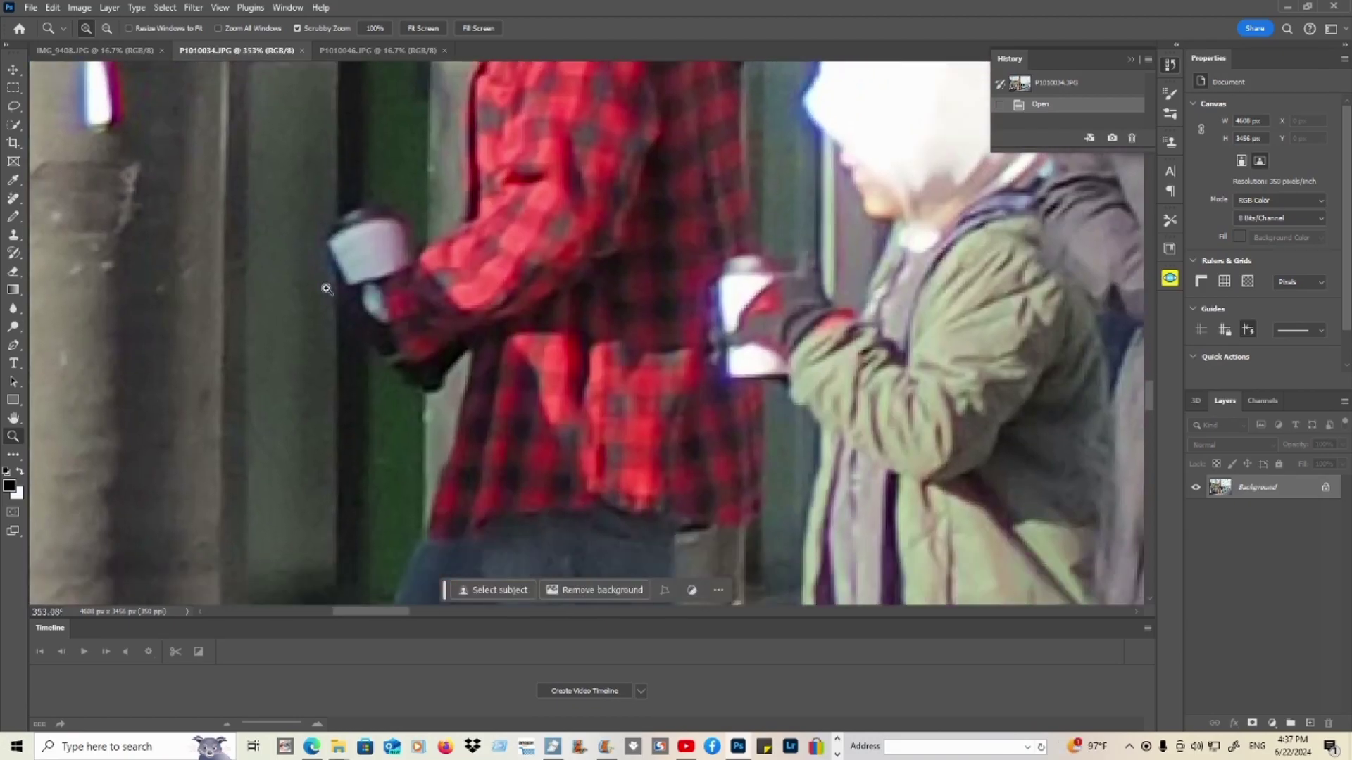
{"action": "left_click", "coordinate": [430, 276], "text": "alt"}
{"action": "left_click", "coordinate": [429, 276], "text": "alt"}
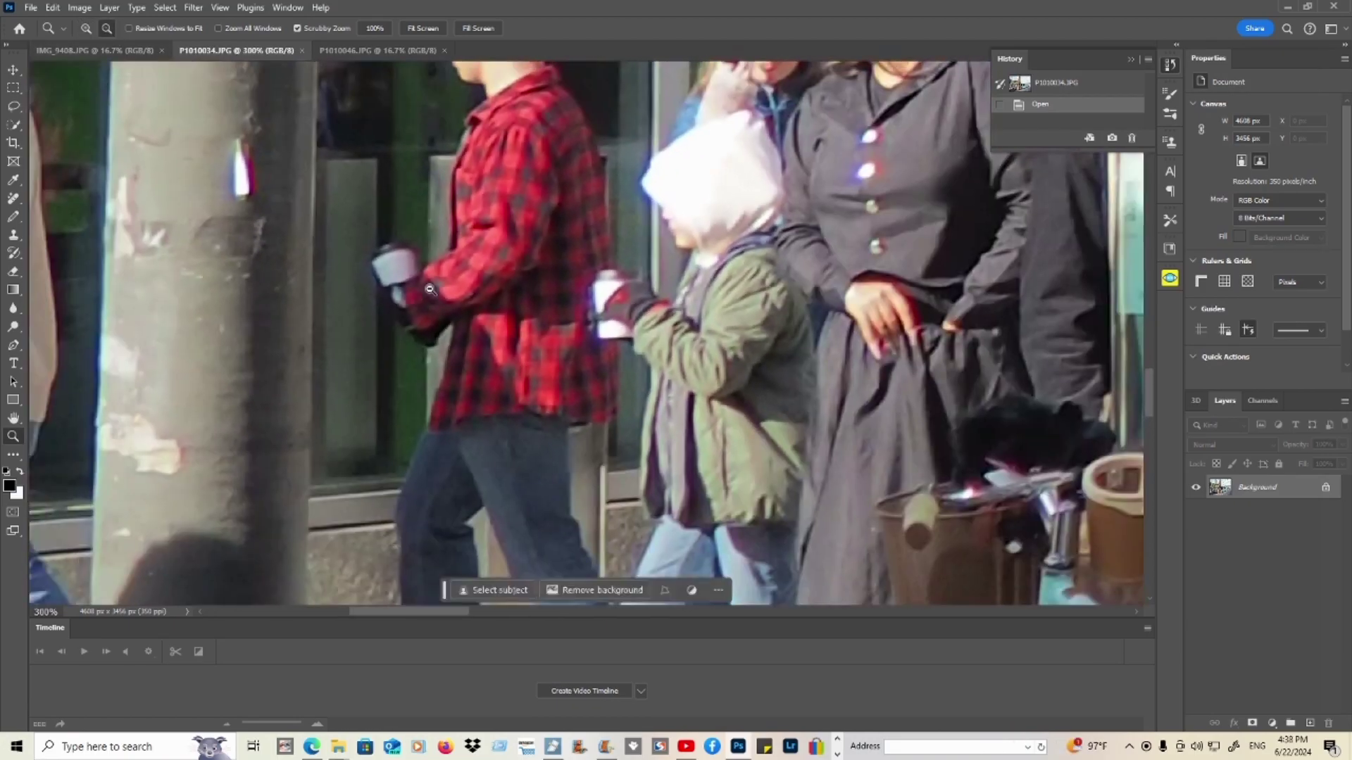
{"action": "left_click", "coordinate": [430, 276], "text": "alt"}
{"action": "left_click", "coordinate": [429, 277], "text": "alt"}
{"action": "scroll", "coordinate": [430, 277], "scroll_direction": "up", "scroll_amount": 1}
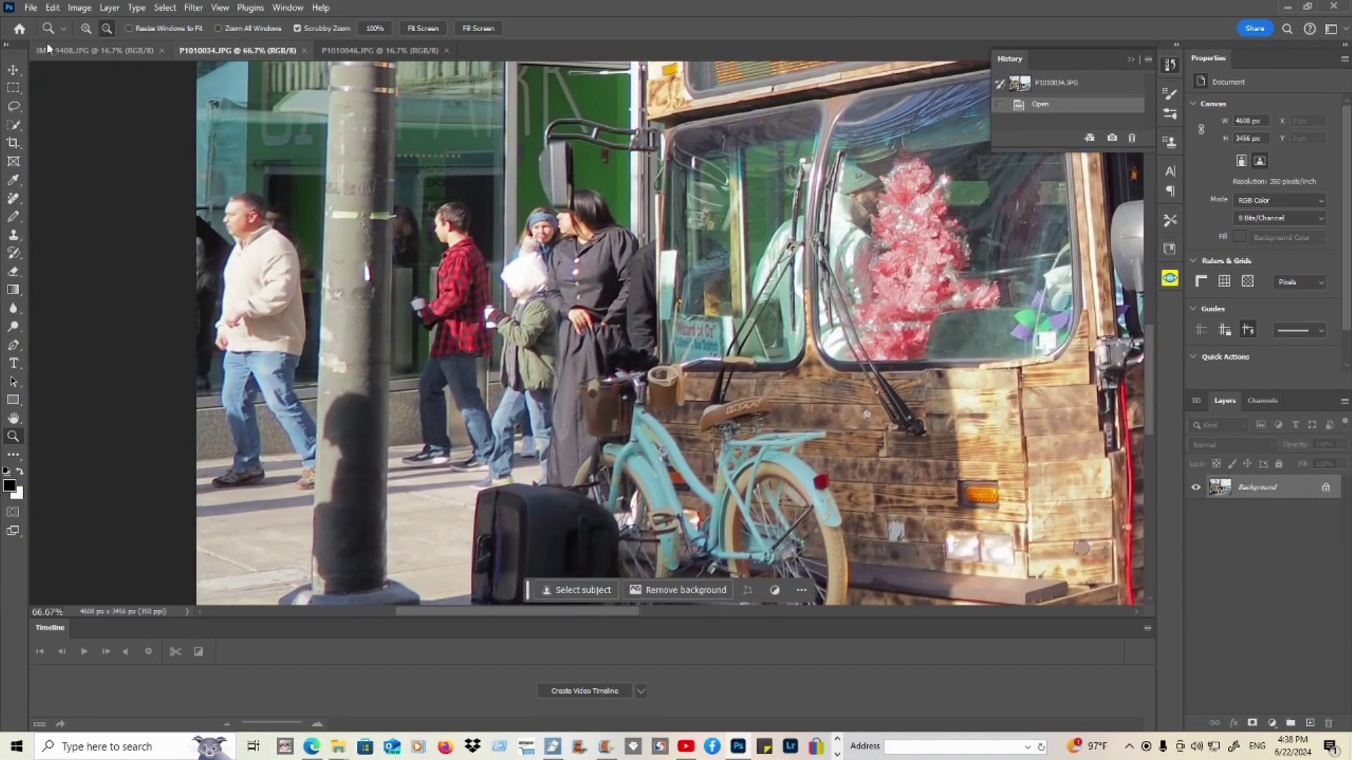
{"action": "left_click", "coordinate": [13, 70]}
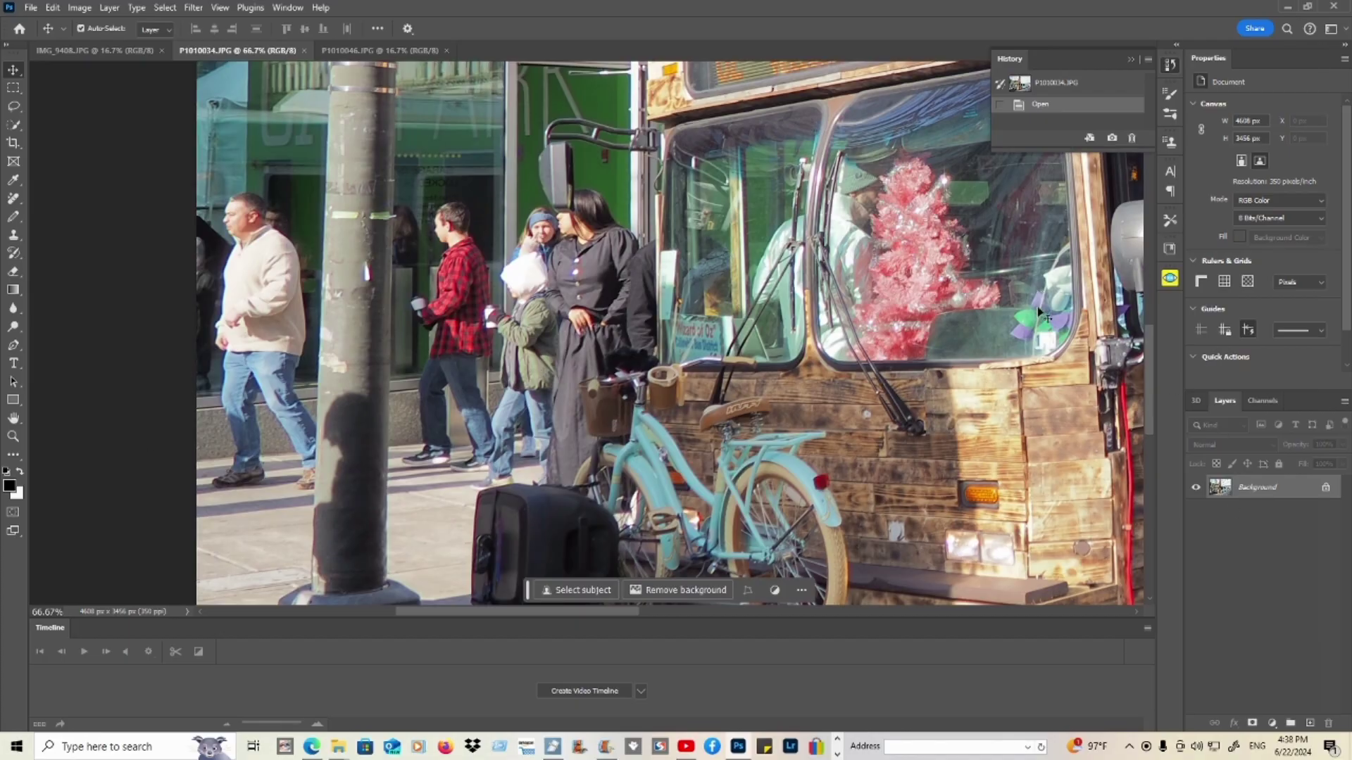
Step: With the Remove tool, adjust the brush size and paint out the red-shirted man, child and long-coated woman
{"action": "left_click", "coordinate": [13, 199]}
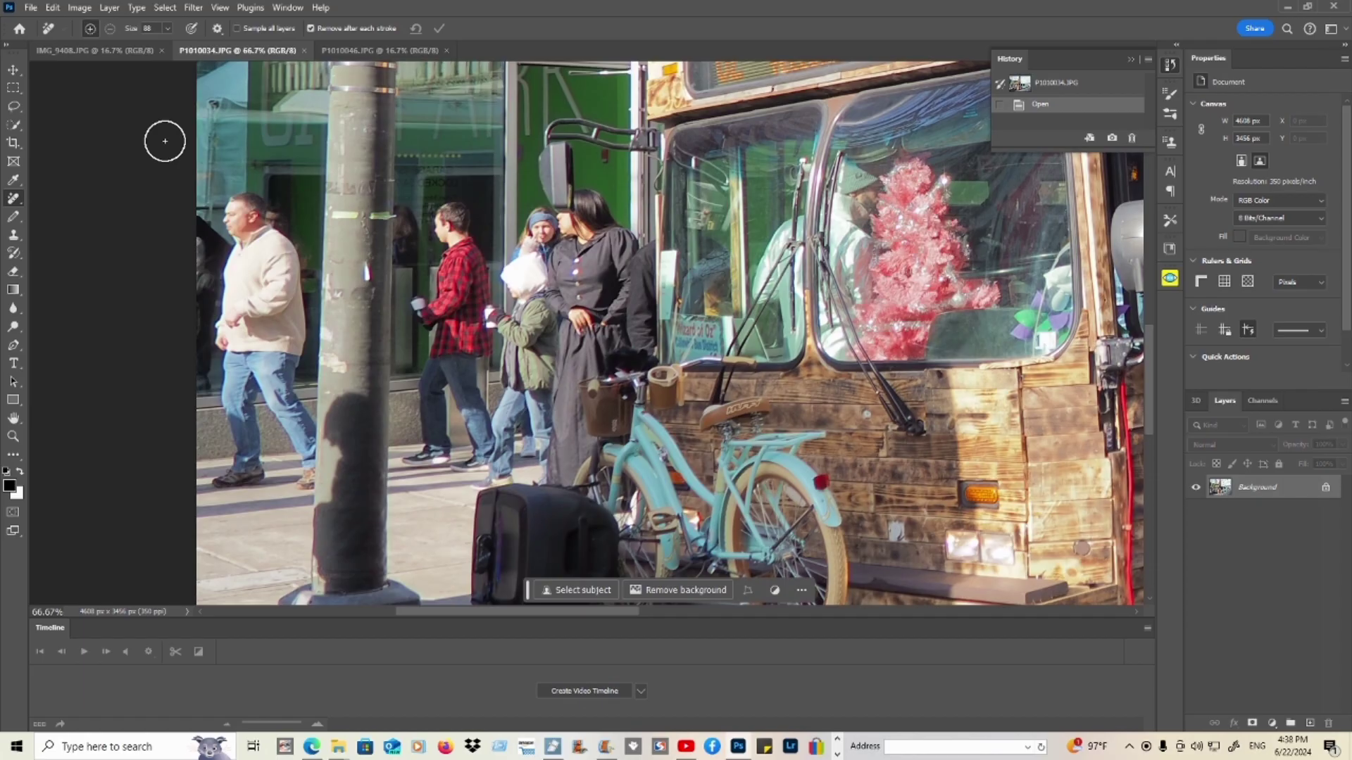
{"action": "left_click", "coordinate": [167, 29]}
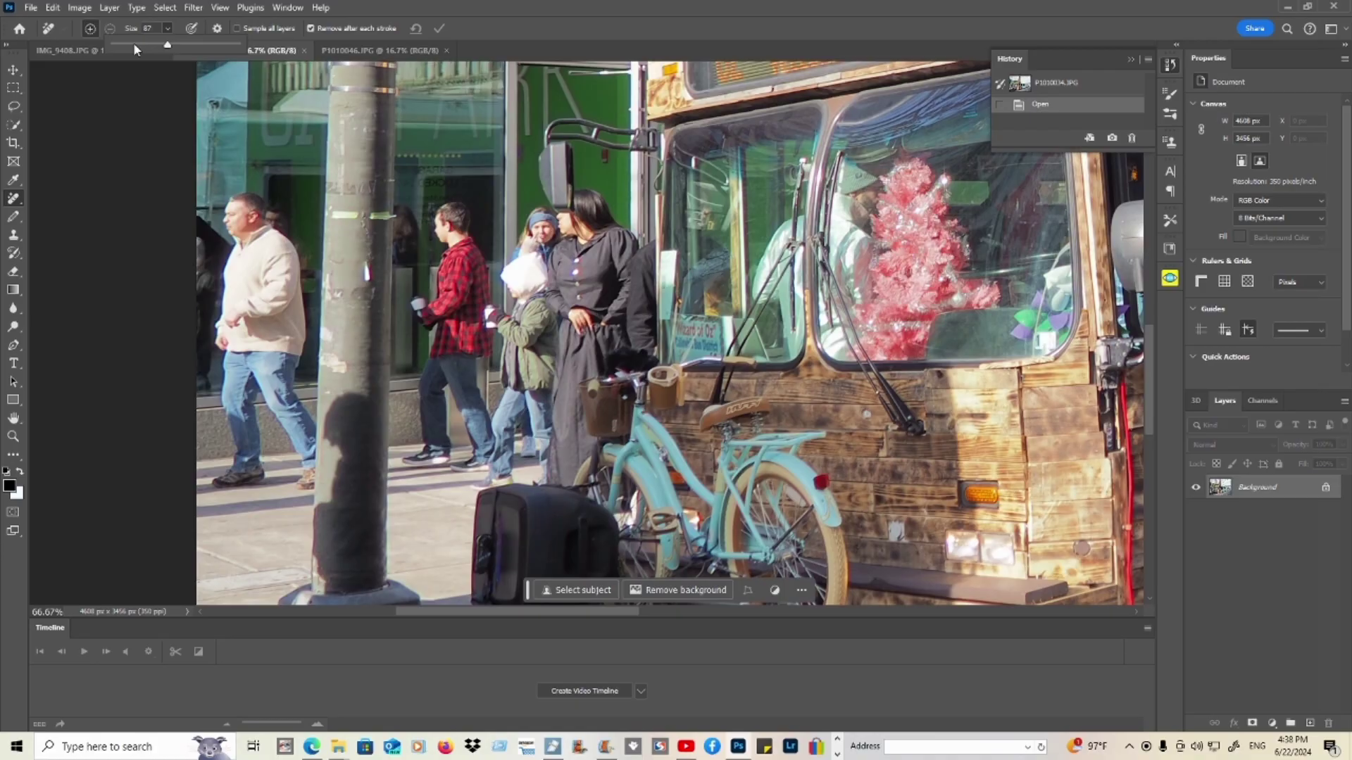
{"action": "left_click_drag", "start_coordinate": [166, 45], "coordinate": [165, 45]}
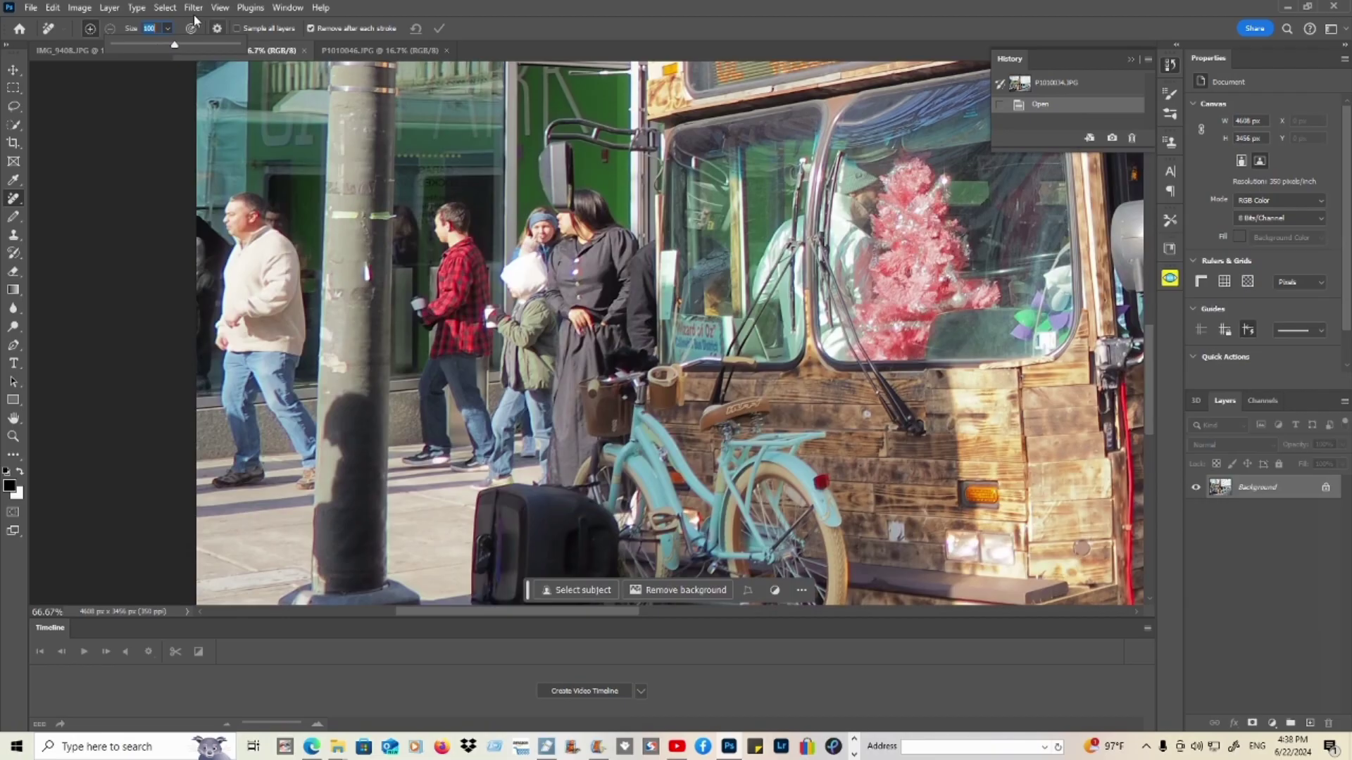
{"action": "left_click", "coordinate": [438, 195]}
{"action": "mouse_move", "coordinate": [438, 194]}
{"action": "left_mouse_down"}
{"action": "mouse_move", "coordinate": [450, 228]}
{"action": "mouse_move", "coordinate": [459, 213]}
{"action": "mouse_move", "coordinate": [458, 245]}
{"action": "mouse_move", "coordinate": [414, 350]}
{"action": "mouse_move", "coordinate": [419, 452]}
{"action": "mouse_move", "coordinate": [550, 466]}
{"action": "mouse_move", "coordinate": [563, 452]}
{"action": "mouse_move", "coordinate": [566, 420]}
{"action": "mouse_move", "coordinate": [551, 413]}
{"action": "mouse_move", "coordinate": [521, 435]}
{"action": "mouse_move", "coordinate": [481, 423]}
{"action": "mouse_move", "coordinate": [482, 440]}
{"action": "mouse_move", "coordinate": [482, 394]}
{"action": "mouse_move", "coordinate": [540, 361]}
{"action": "mouse_move", "coordinate": [508, 361]}
{"action": "mouse_move", "coordinate": [494, 307]}
{"action": "mouse_move", "coordinate": [481, 343]}
{"action": "mouse_move", "coordinate": [537, 253]}
{"action": "mouse_move", "coordinate": [534, 228]}
{"action": "mouse_move", "coordinate": [507, 267]}
{"action": "mouse_move", "coordinate": [592, 231]}
{"action": "mouse_move", "coordinate": [595, 201]}
{"action": "mouse_move", "coordinate": [632, 254]}
{"action": "mouse_move", "coordinate": [639, 244]}
{"action": "mouse_move", "coordinate": [641, 324]}
{"action": "mouse_move", "coordinate": [588, 346]}
{"action": "mouse_move", "coordinate": [564, 380]}
{"action": "mouse_move", "coordinate": [562, 325]}
{"action": "mouse_move", "coordinate": [601, 293]}
{"action": "mouse_move", "coordinate": [564, 265]}
{"action": "mouse_move", "coordinate": [610, 284]}
{"action": "mouse_move", "coordinate": [532, 239]}
{"action": "mouse_move", "coordinate": [484, 322]}
{"action": "mouse_move", "coordinate": [504, 359]}
{"action": "mouse_move", "coordinate": [446, 411]}
{"action": "mouse_move", "coordinate": [522, 227]}
{"action": "mouse_move", "coordinate": [469, 266]}
{"action": "mouse_move", "coordinate": [429, 271]}
{"action": "mouse_move", "coordinate": [453, 317]}
{"action": "mouse_move", "coordinate": [538, 275]}
{"action": "mouse_move", "coordinate": [529, 252]}
{"action": "mouse_move", "coordinate": [563, 266]}
{"action": "mouse_move", "coordinate": [503, 384]}
{"action": "mouse_move", "coordinate": [518, 336]}
{"action": "left_mouse_up"}
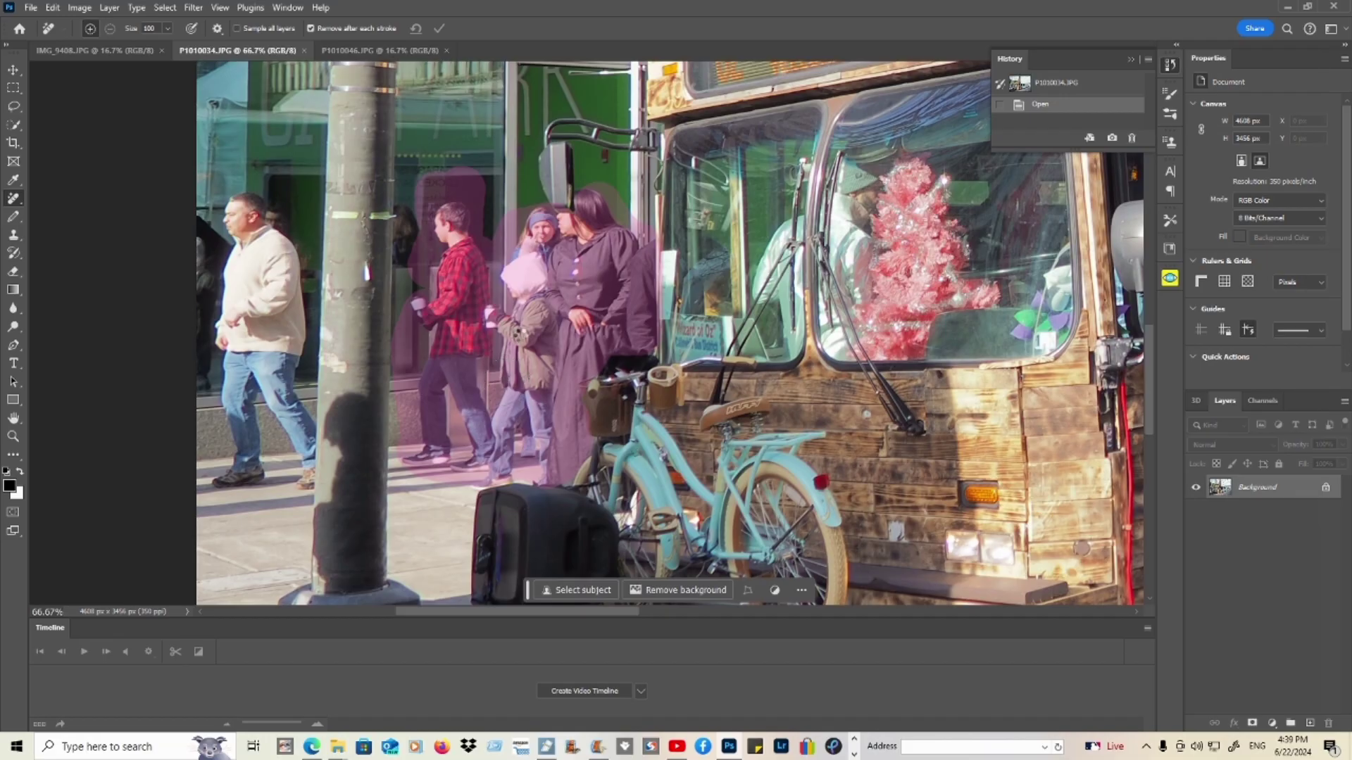
{"action": "left_click_drag", "start_coordinate": [518, 336], "coordinate": [487, 329]}
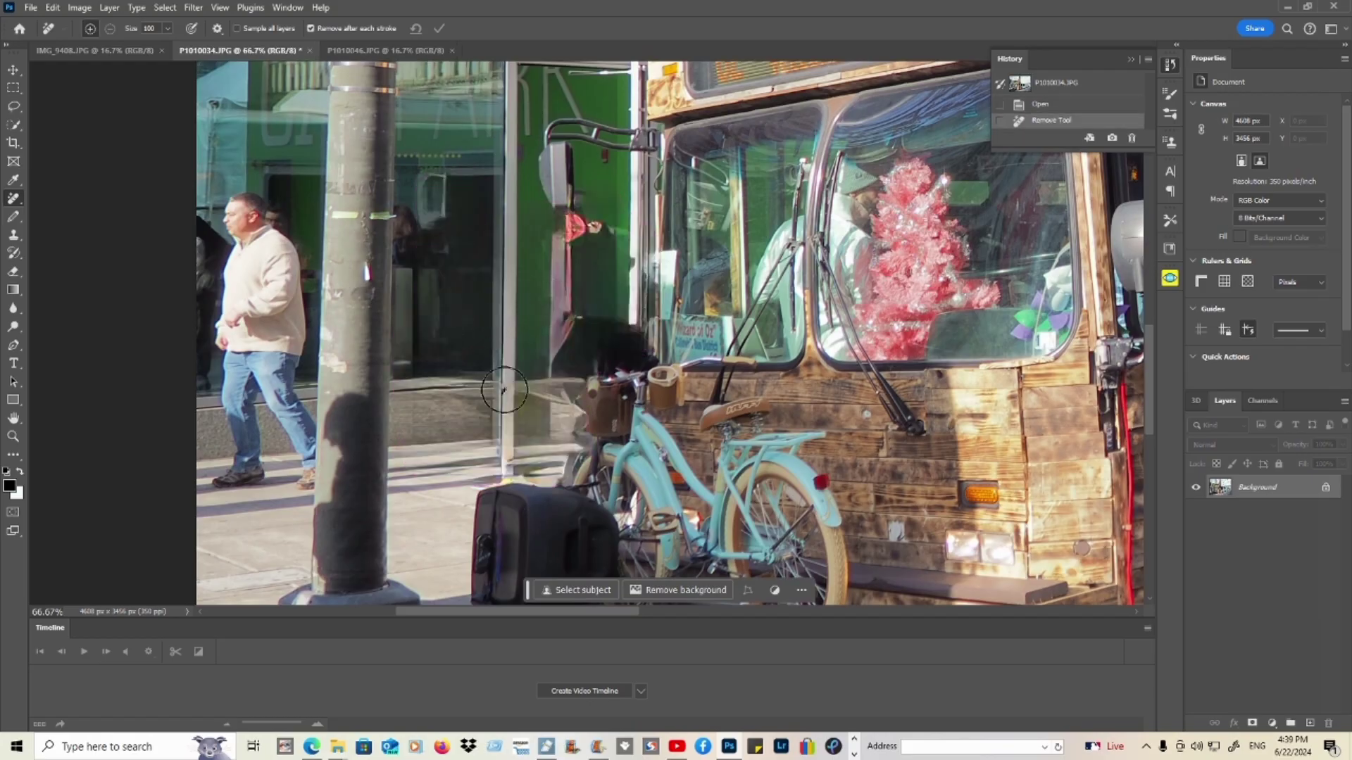
Step: Paint a Remove tool stroke over the man in the cream sweater to erase him
{"action": "mouse_move", "coordinate": [235, 210]}
{"action": "left_mouse_down"}
{"action": "mouse_move", "coordinate": [283, 288]}
{"action": "mouse_move", "coordinate": [289, 478]}
{"action": "mouse_move", "coordinate": [200, 476]}
{"action": "mouse_move", "coordinate": [273, 419]}
{"action": "mouse_move", "coordinate": [249, 414]}
{"action": "mouse_move", "coordinate": [259, 323]}
{"action": "mouse_move", "coordinate": [234, 217]}
{"action": "mouse_move", "coordinate": [207, 292]}
{"action": "mouse_move", "coordinate": [234, 361]}
{"action": "mouse_move", "coordinate": [219, 443]}
{"action": "left_mouse_up"}
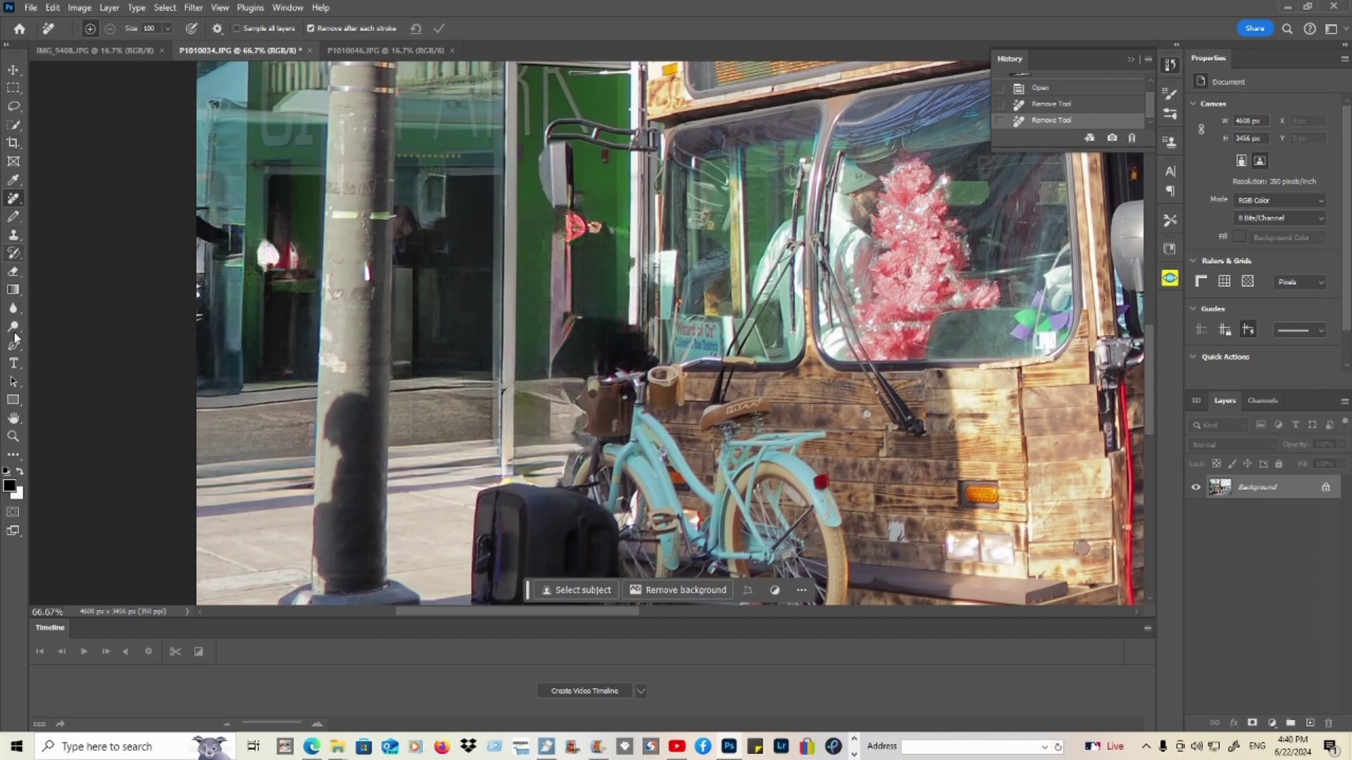
{"action": "left_click", "coordinate": [12, 437]}
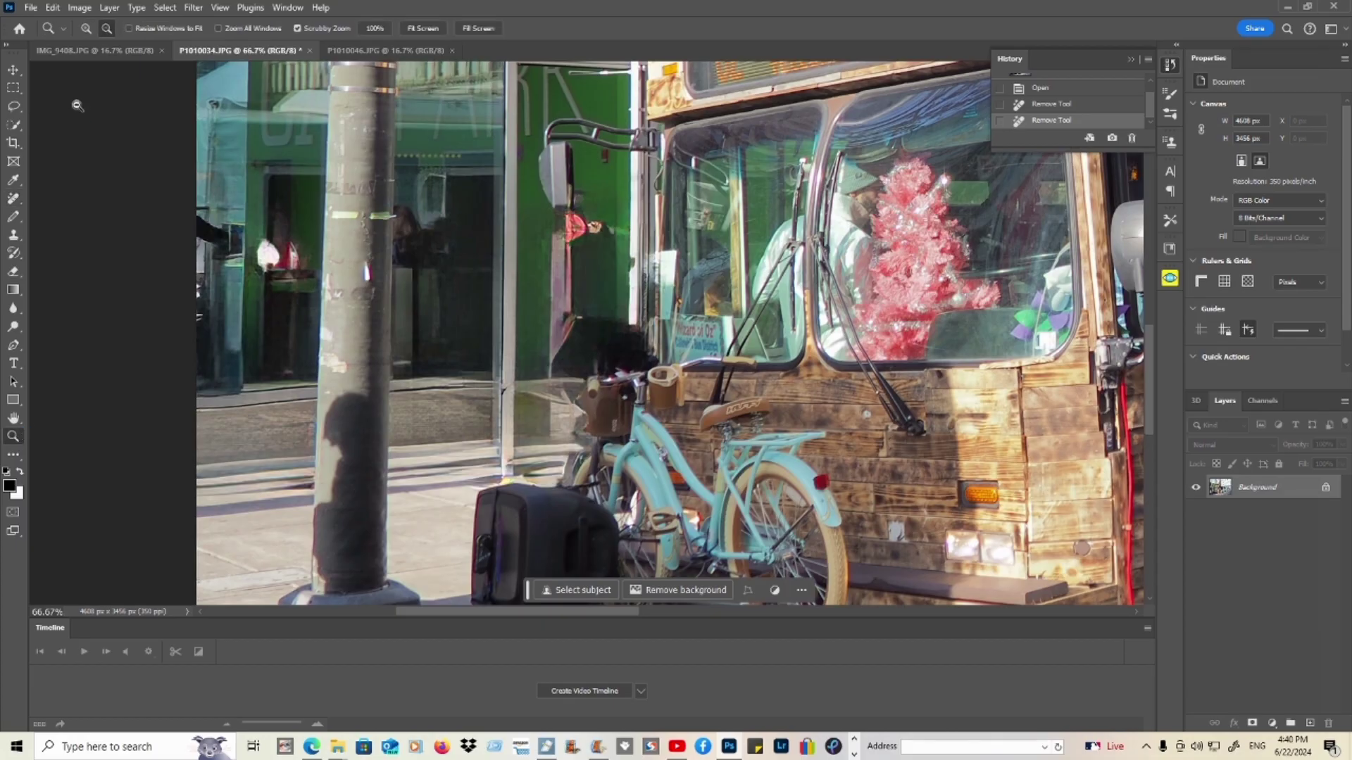
Step: Zoom out over the whole cleaned bus photo, dismiss a notification, and switch to IMG_9408.JPG
{"action": "scroll", "coordinate": [656, 240], "scroll_direction": "down", "scroll_amount": 2}
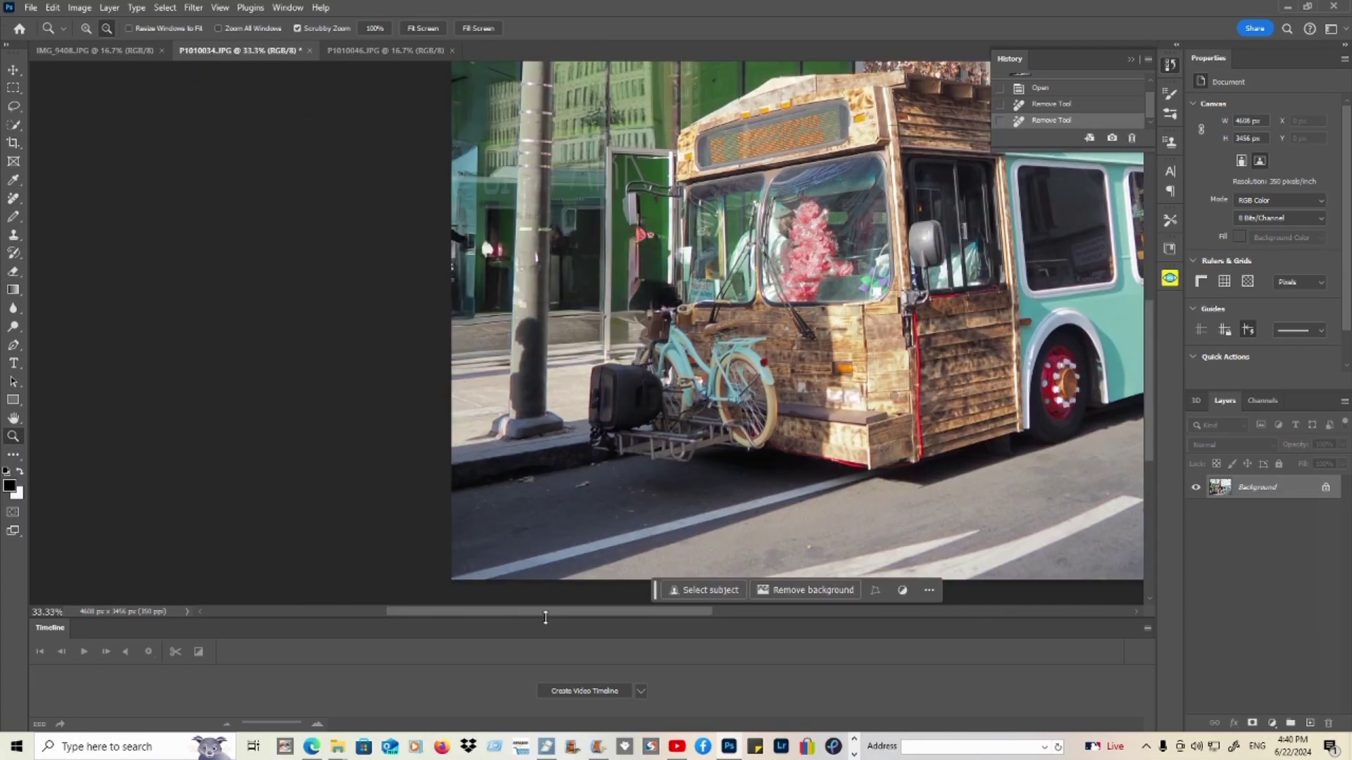
{"action": "left_click_drag", "start_coordinate": [546, 611], "coordinate": [688, 610]}
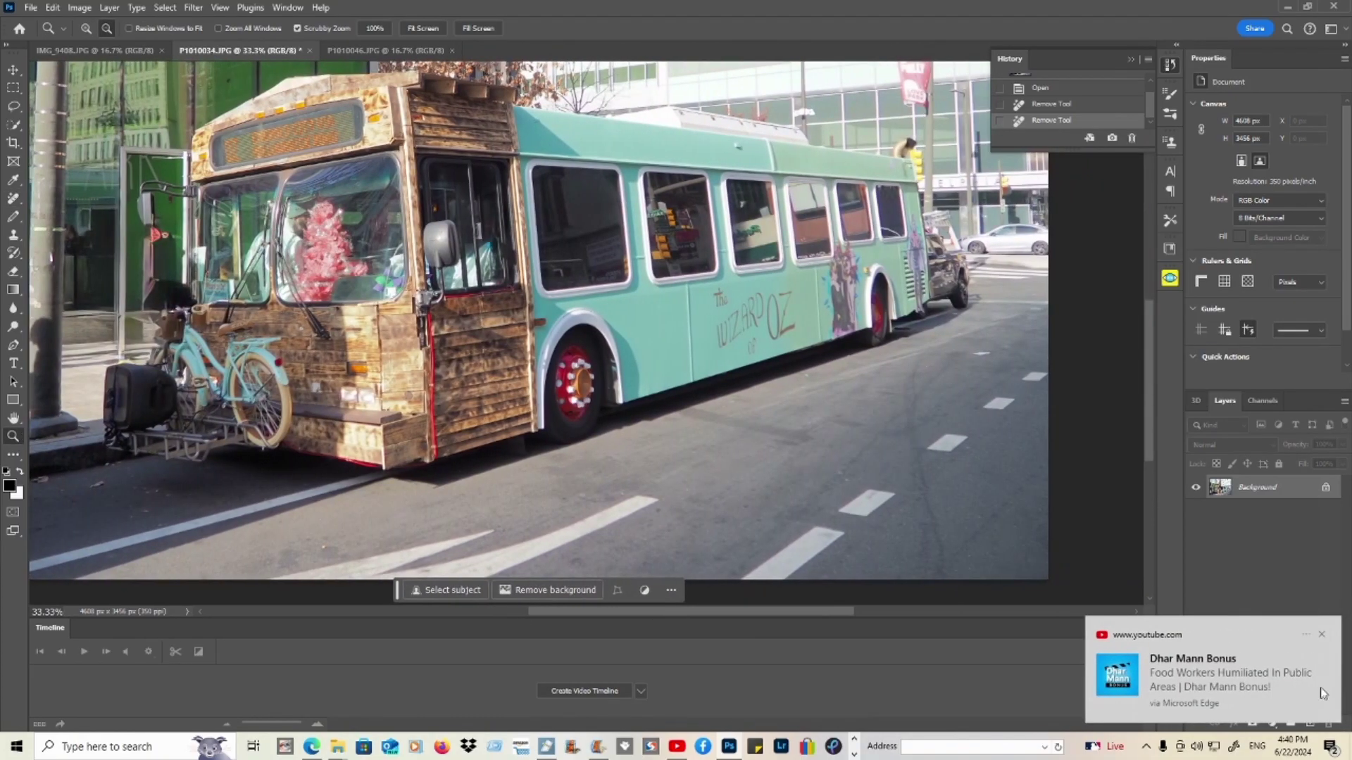
{"action": "left_click", "coordinate": [1323, 635]}
{"action": "scroll", "coordinate": [634, 352], "scroll_direction": "up", "scroll_amount": 2}
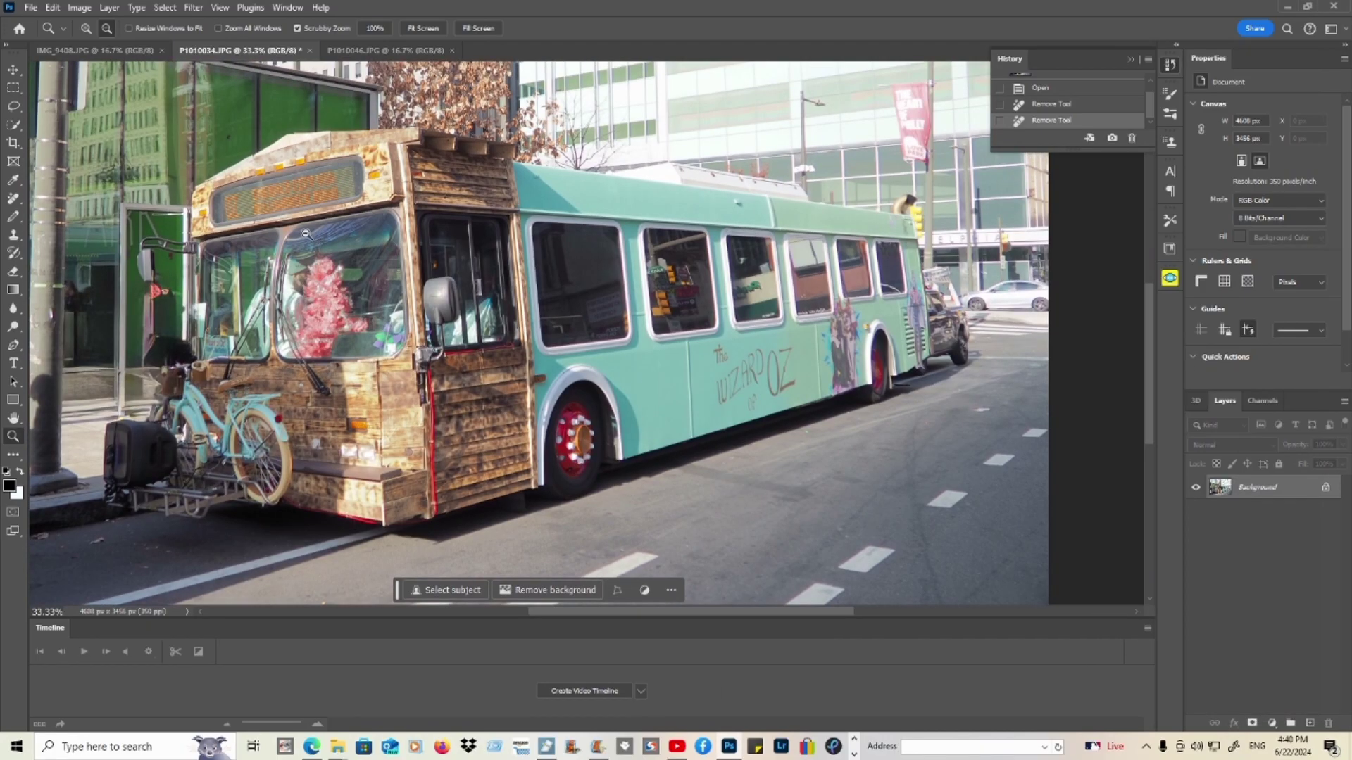
{"action": "scroll", "coordinate": [314, 234], "scroll_direction": "down", "scroll_amount": 1}
{"action": "scroll", "coordinate": [473, 327], "scroll_direction": "up", "scroll_amount": 2}
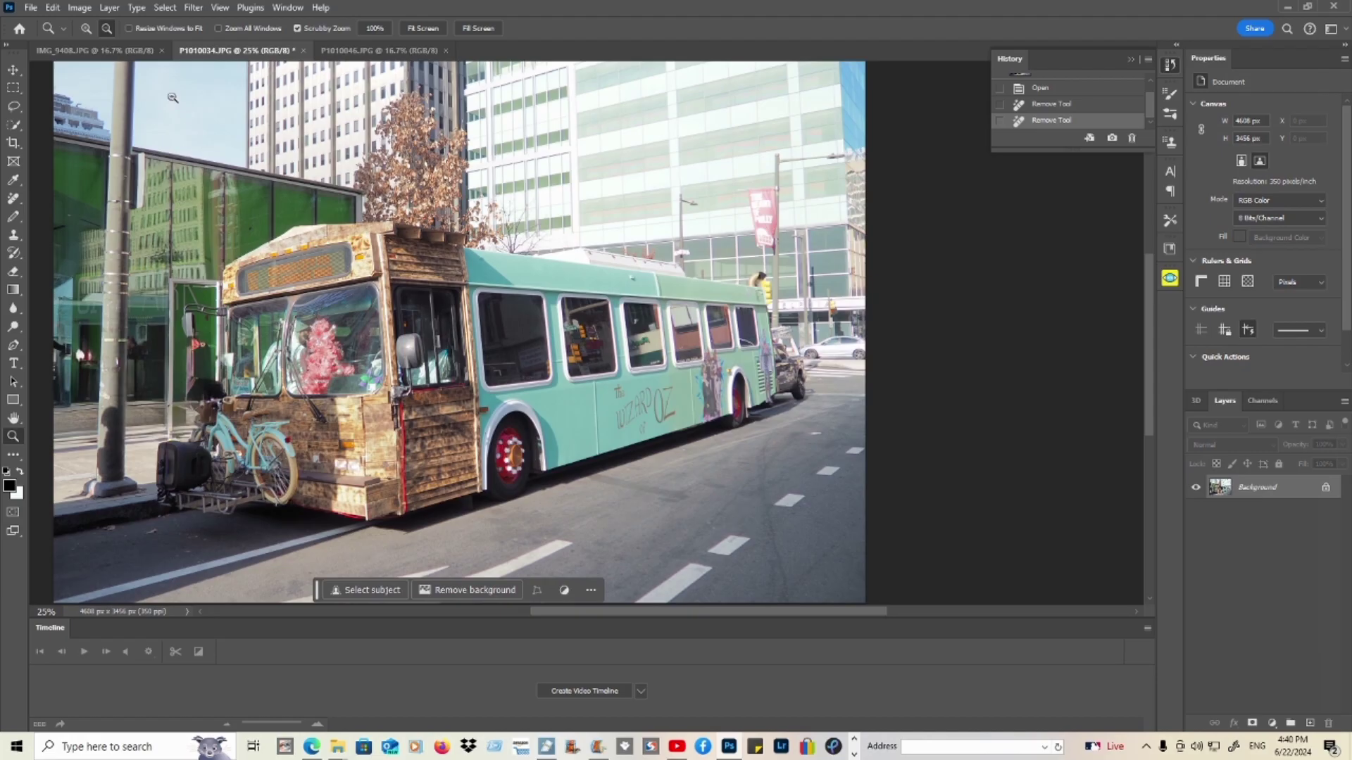
{"action": "left_click", "coordinate": [95, 51]}
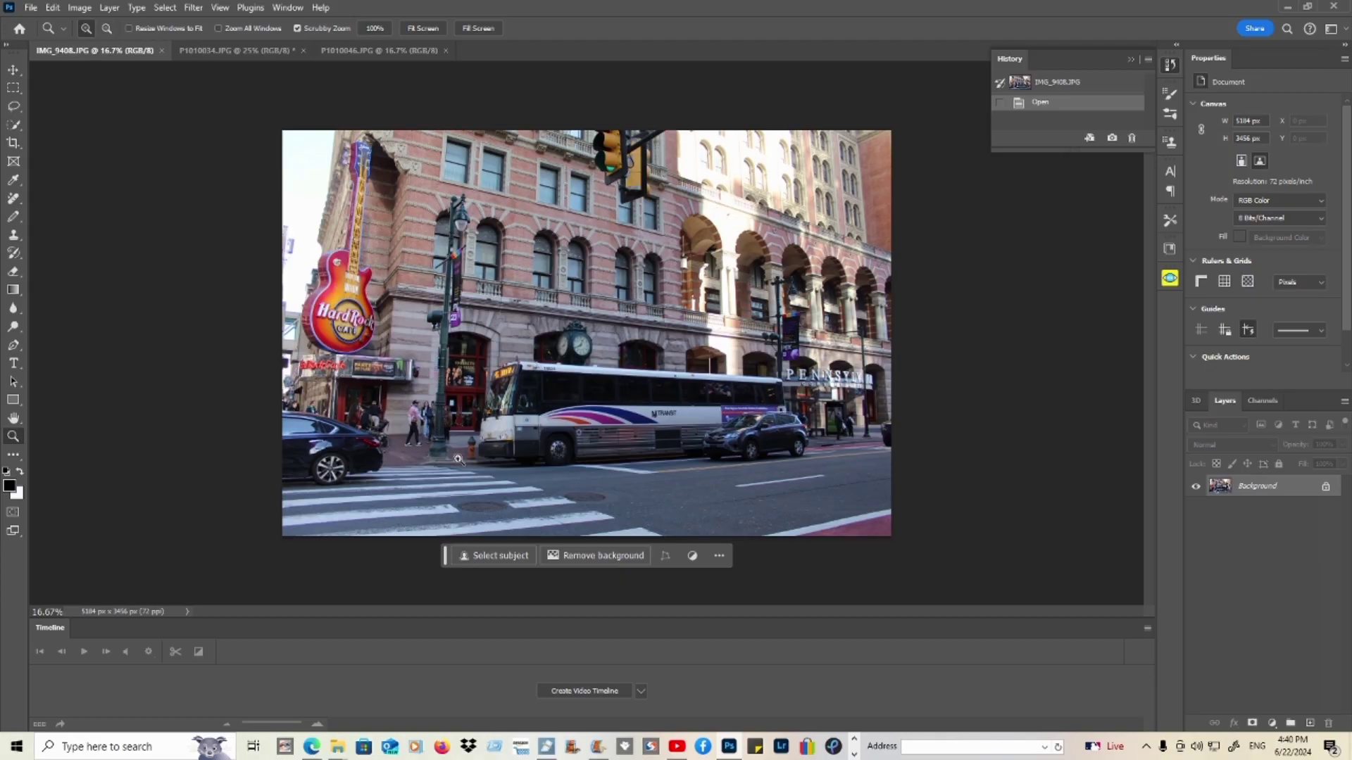
Step: Zoom to 200% on the pedestrians by the lamp post, then back out to 100%
{"action": "left_click", "coordinate": [424, 423]}
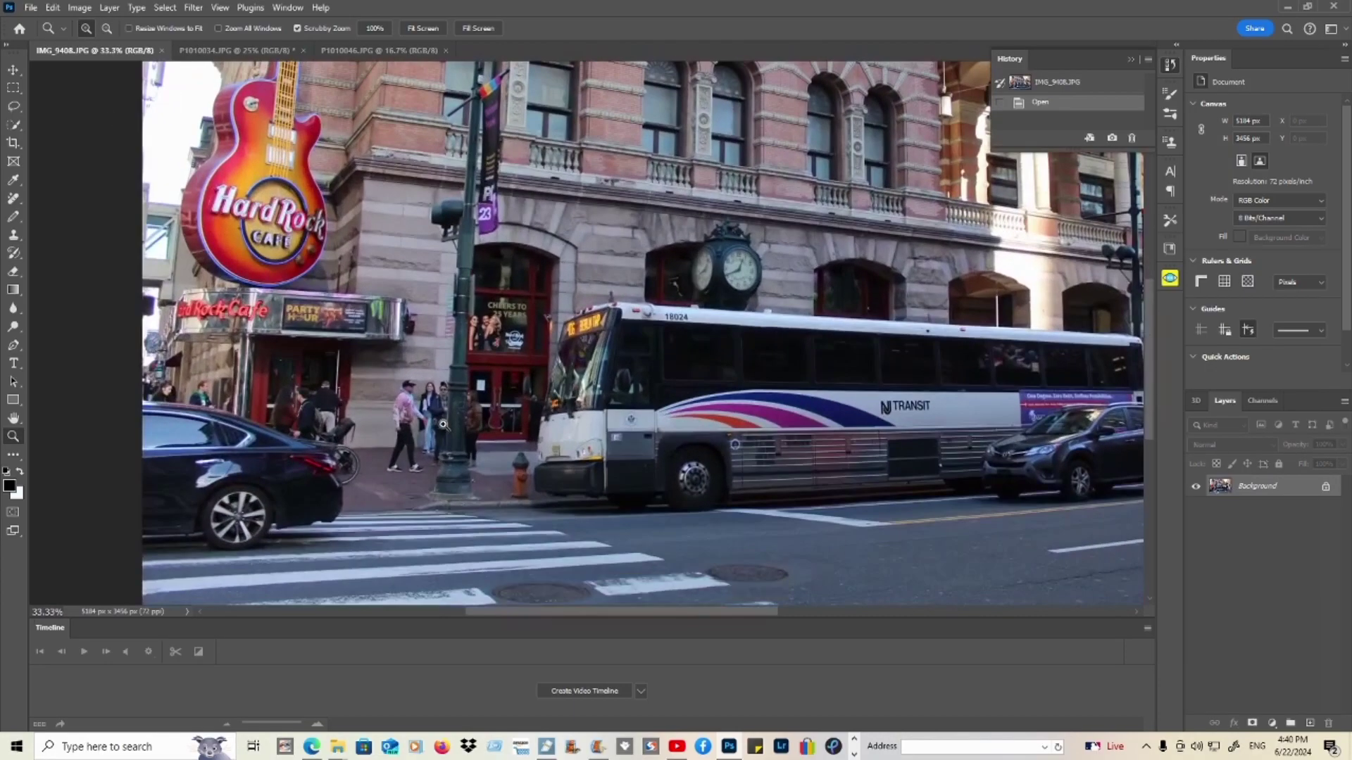
{"action": "left_click", "coordinate": [443, 424]}
{"action": "left_click", "coordinate": [426, 408]}
{"action": "left_click", "coordinate": [411, 398]}
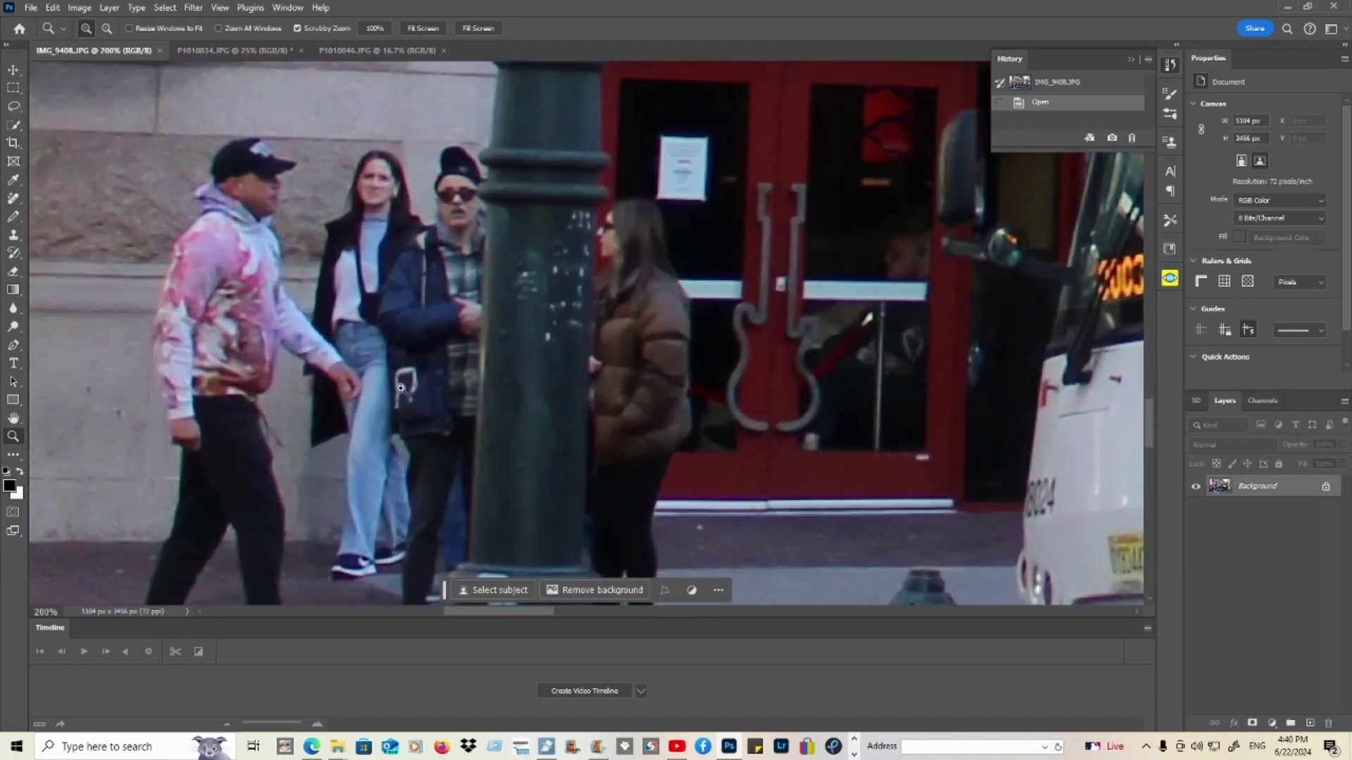
{"action": "scroll", "coordinate": [400, 389], "scroll_direction": "down", "scroll_amount": 1}
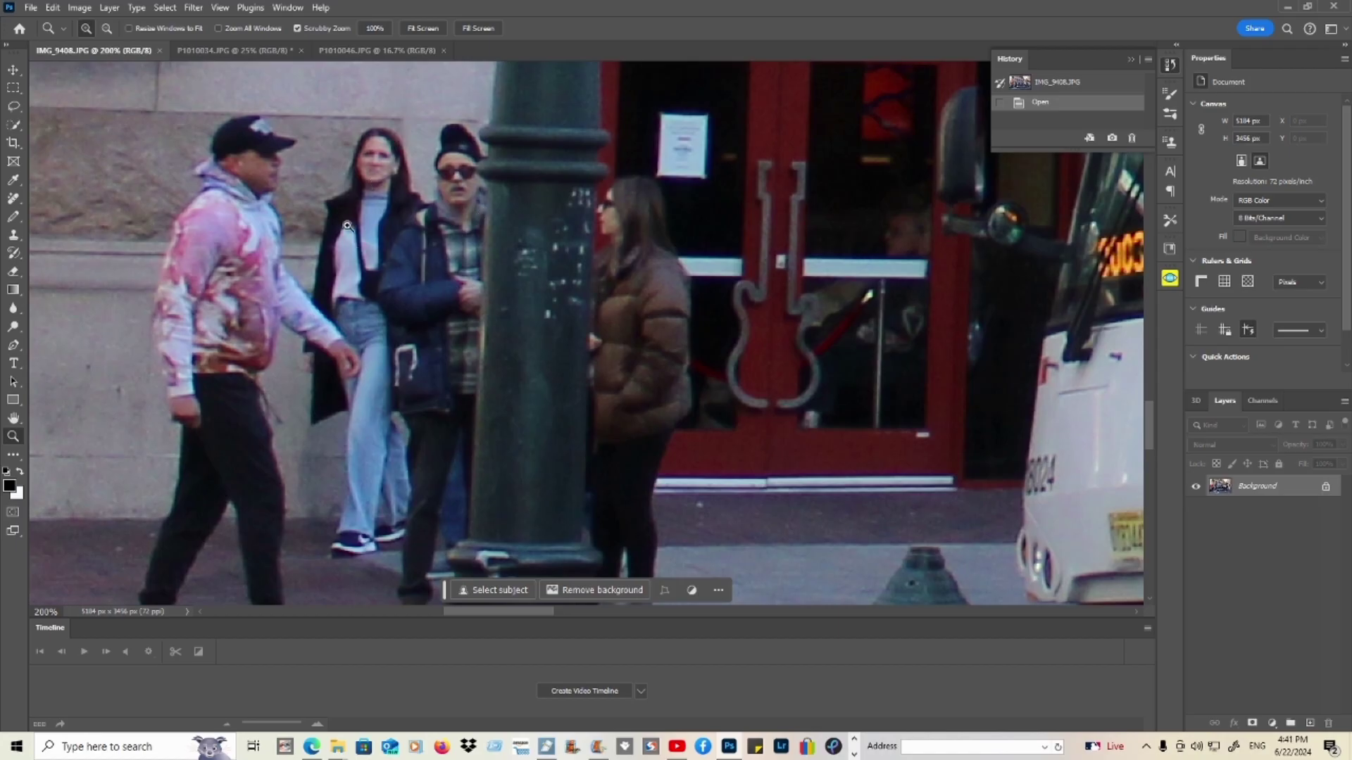
{"action": "scroll", "coordinate": [348, 229], "scroll_direction": "down", "scroll_amount": 2}
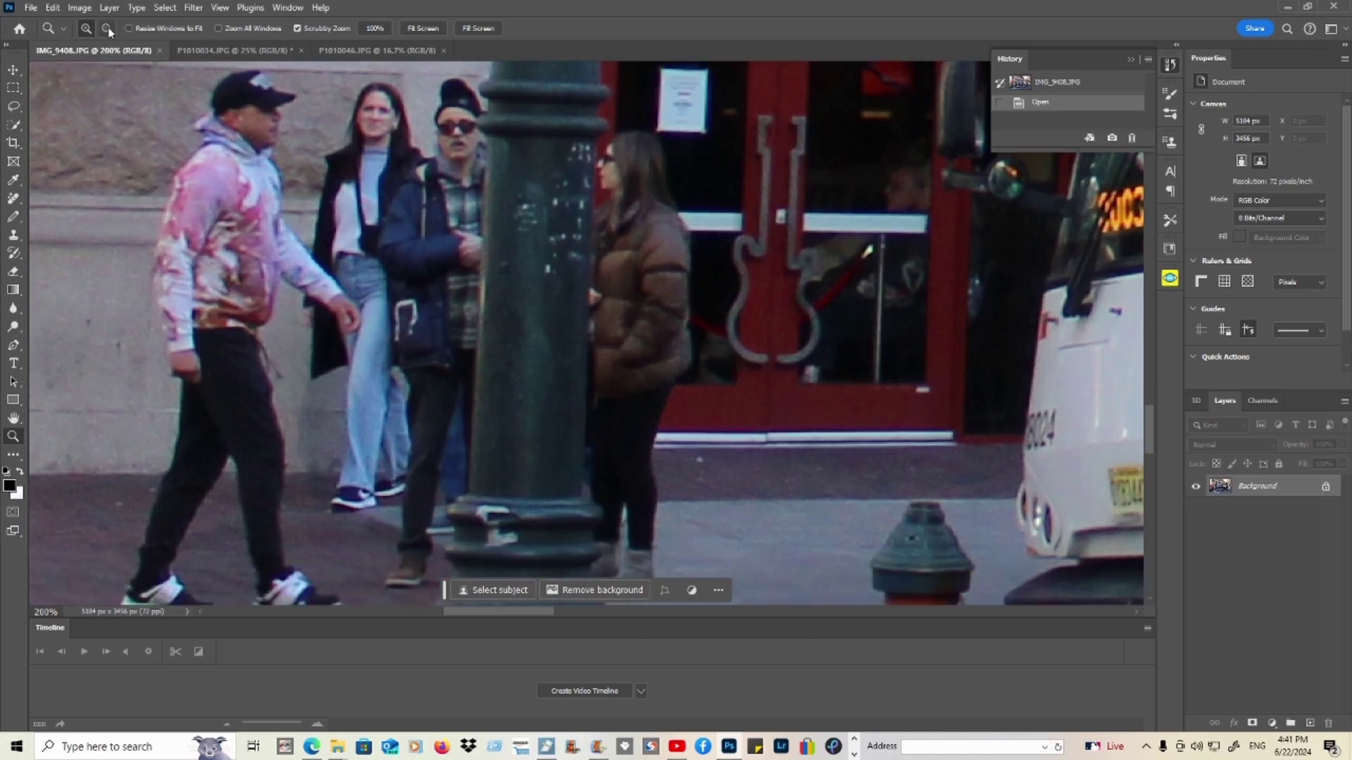
{"action": "left_click", "coordinate": [441, 245]}
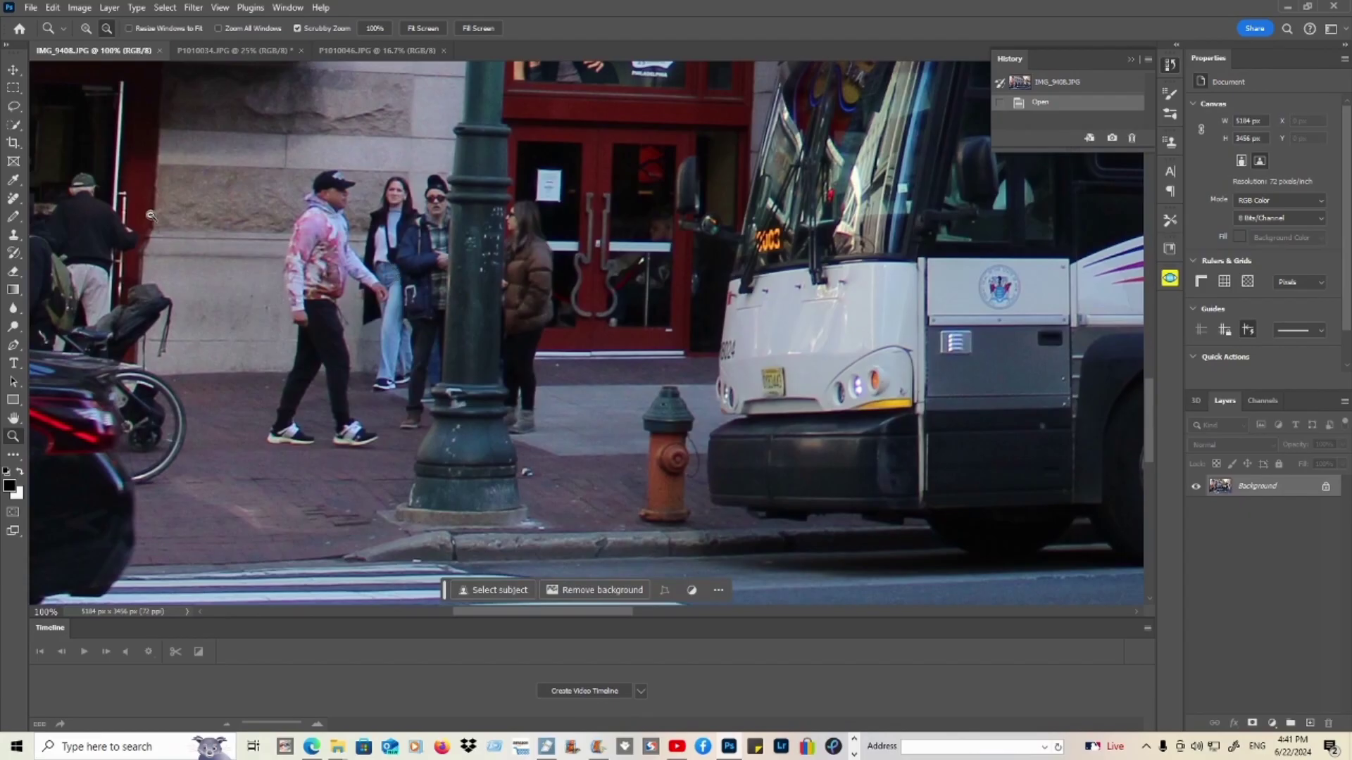
Step: With the Remove tool, erase the man in the pink hoodie, his two neighbours, and the woman in the brown jacket
{"action": "left_click", "coordinate": [14, 204]}
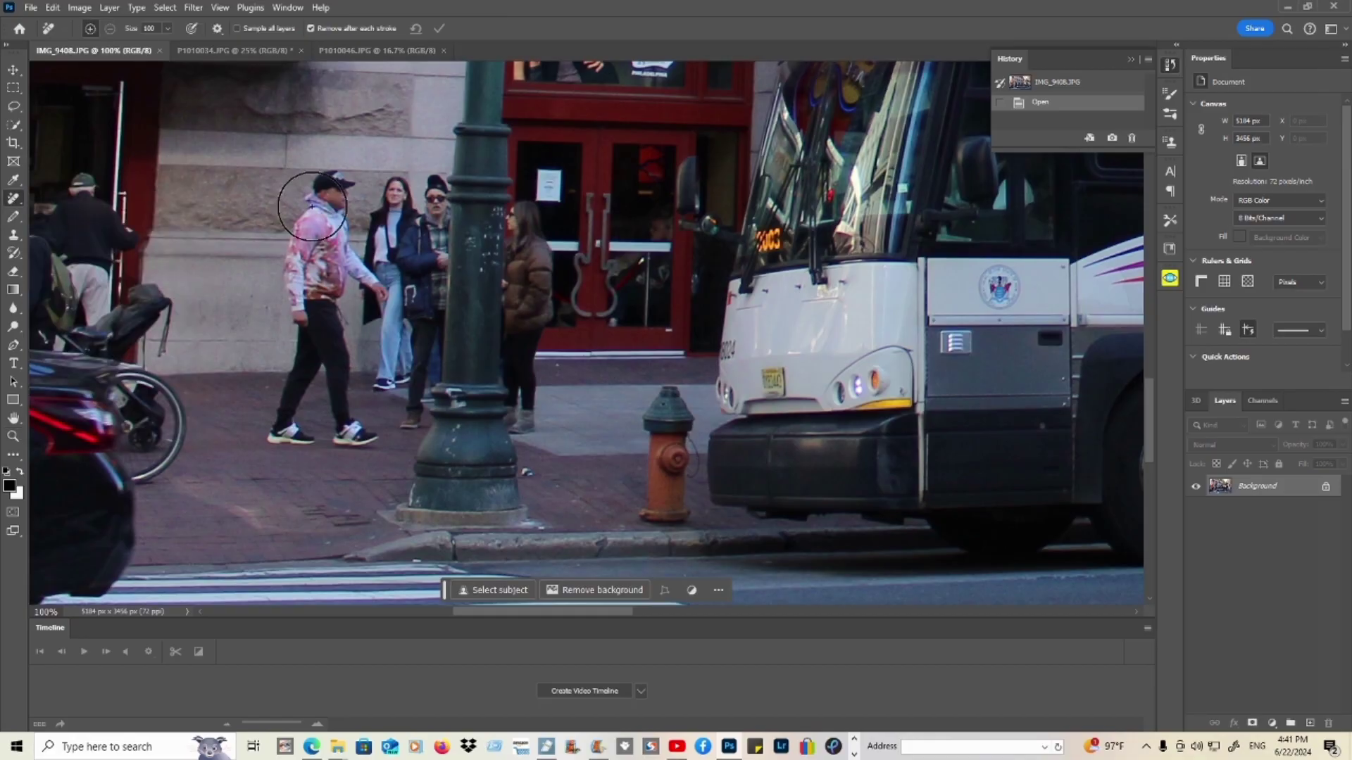
{"action": "mouse_move", "coordinate": [312, 205]}
{"action": "left_mouse_down"}
{"action": "mouse_move", "coordinate": [420, 191]}
{"action": "mouse_move", "coordinate": [417, 310]}
{"action": "mouse_move", "coordinate": [390, 406]}
{"action": "mouse_move", "coordinate": [352, 281]}
{"action": "mouse_move", "coordinate": [330, 268]}
{"action": "mouse_move", "coordinate": [300, 292]}
{"action": "mouse_move", "coordinate": [294, 347]}
{"action": "mouse_move", "coordinate": [311, 340]}
{"action": "mouse_move", "coordinate": [319, 366]}
{"action": "mouse_move", "coordinate": [327, 333]}
{"action": "mouse_move", "coordinate": [355, 419]}
{"action": "mouse_move", "coordinate": [289, 424]}
{"action": "mouse_move", "coordinate": [288, 309]}
{"action": "mouse_move", "coordinate": [328, 222]}
{"action": "mouse_move", "coordinate": [381, 257]}
{"action": "mouse_move", "coordinate": [390, 205]}
{"action": "left_mouse_up"}
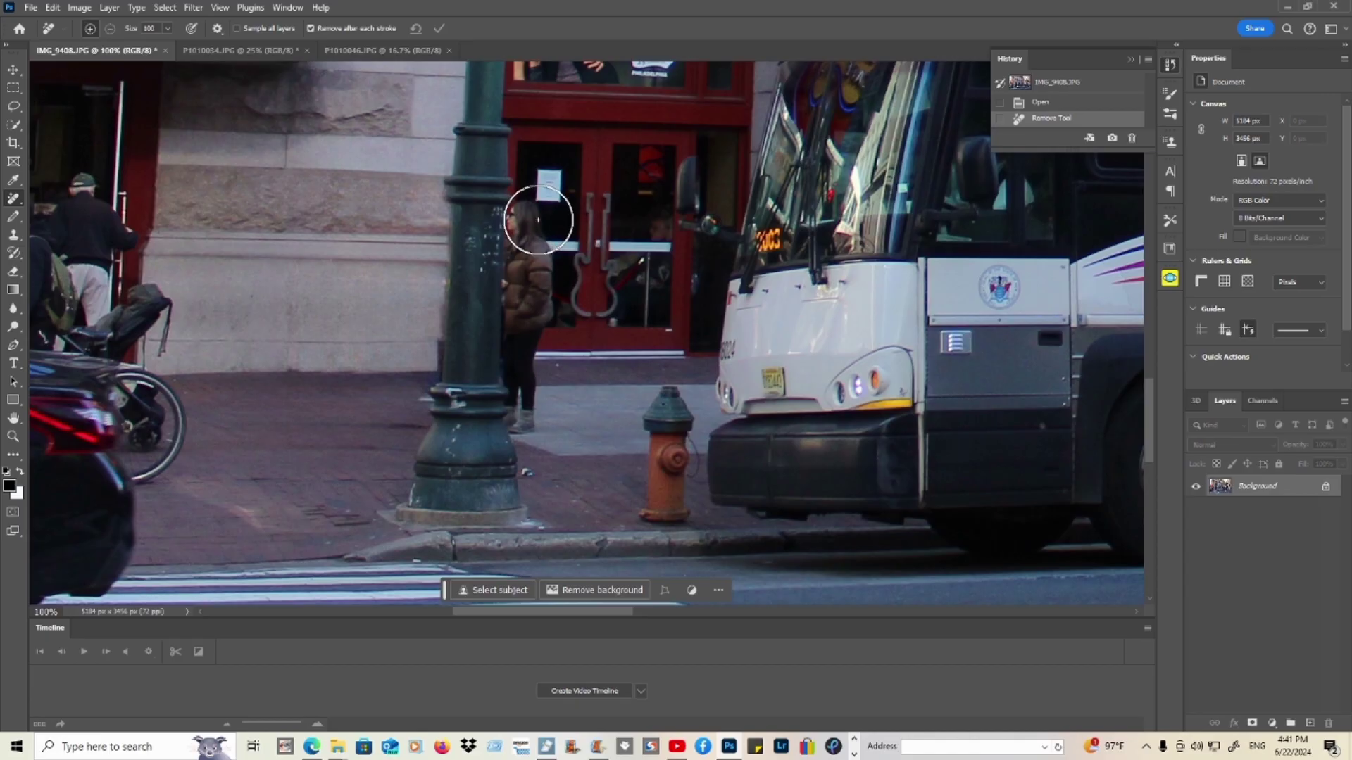
{"action": "left_click_drag", "start_coordinate": [537, 220], "coordinate": [537, 418]}
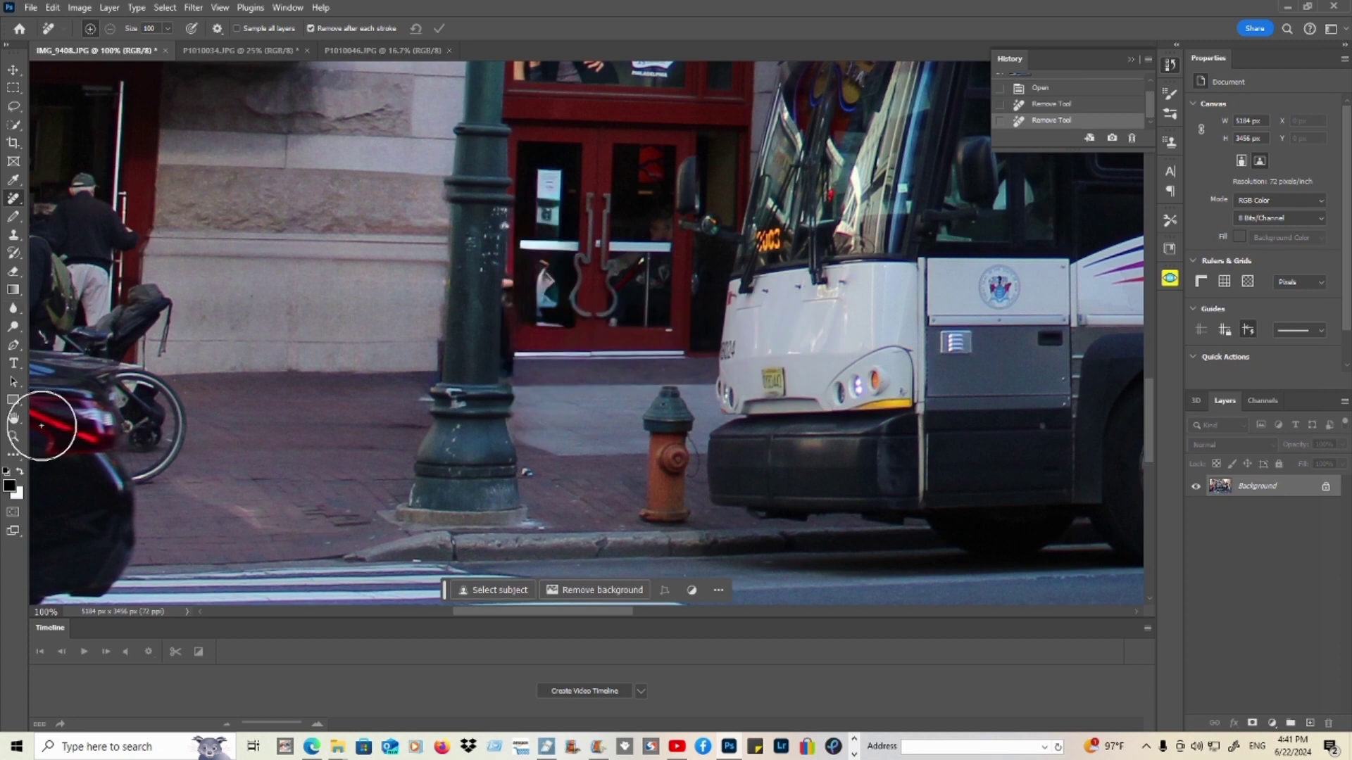
{"action": "left_click", "coordinate": [13, 437]}
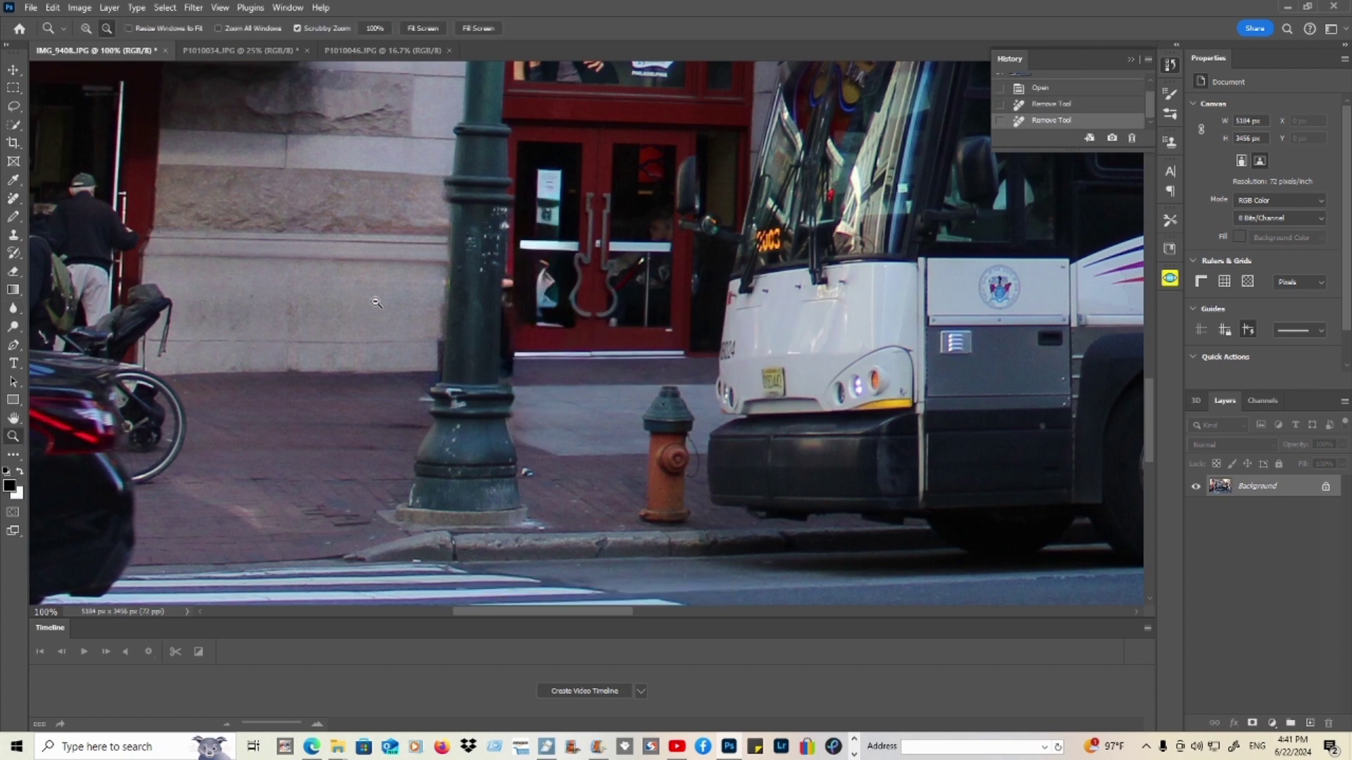
{"action": "left_click", "coordinate": [378, 302], "text": "alt"}
Step: Zoom out and pan to view the whole cleaned Hard Rock Cafe street scene
{"action": "left_click", "coordinate": [378, 301], "text": "alt"}
{"action": "scroll", "coordinate": [423, 352], "scroll_direction": "up", "scroll_amount": 3}
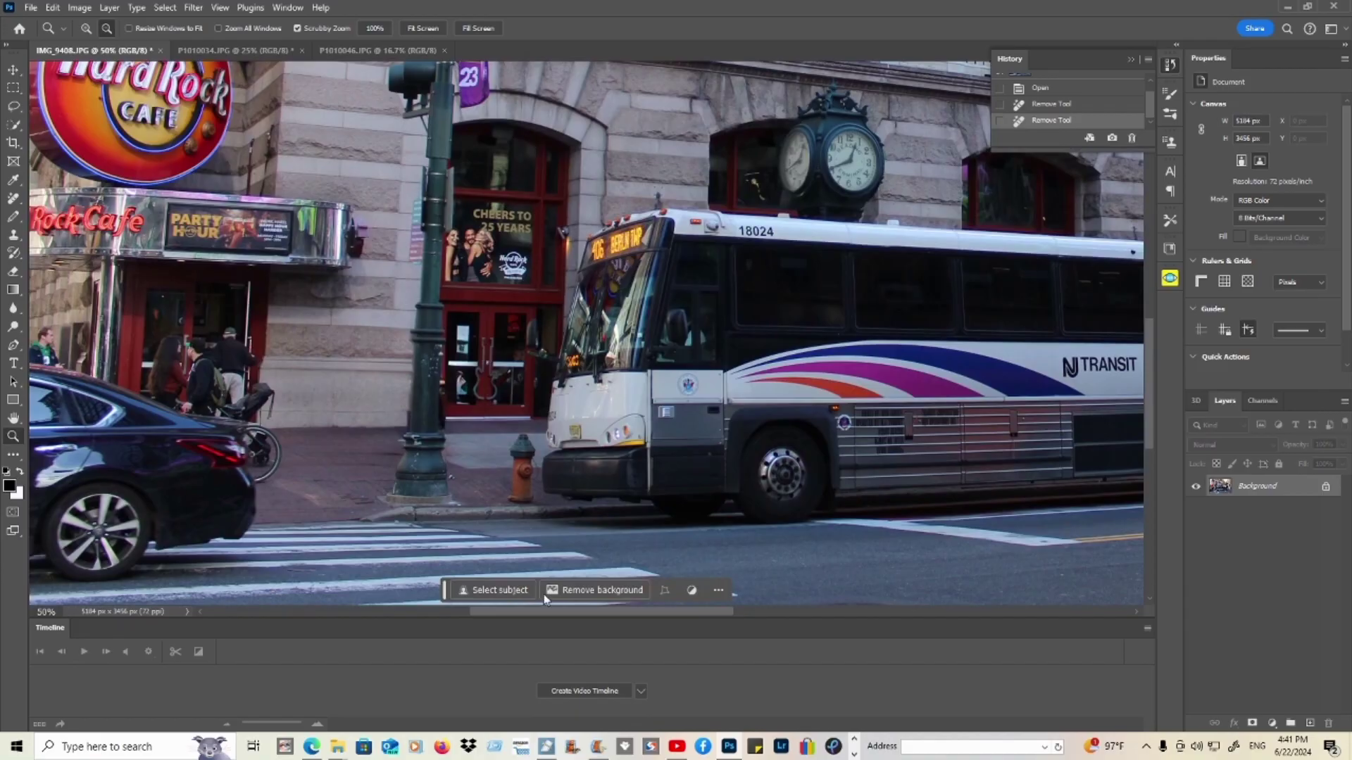
{"action": "left_click", "coordinate": [361, 273], "text": "alt"}
{"action": "left_click_drag", "start_coordinate": [500, 612], "coordinate": [549, 618]}
{"action": "scroll", "coordinate": [308, 375], "scroll_direction": "up", "scroll_amount": 2}
{"action": "scroll", "coordinate": [307, 375], "scroll_direction": "left", "scroll_amount": 2}
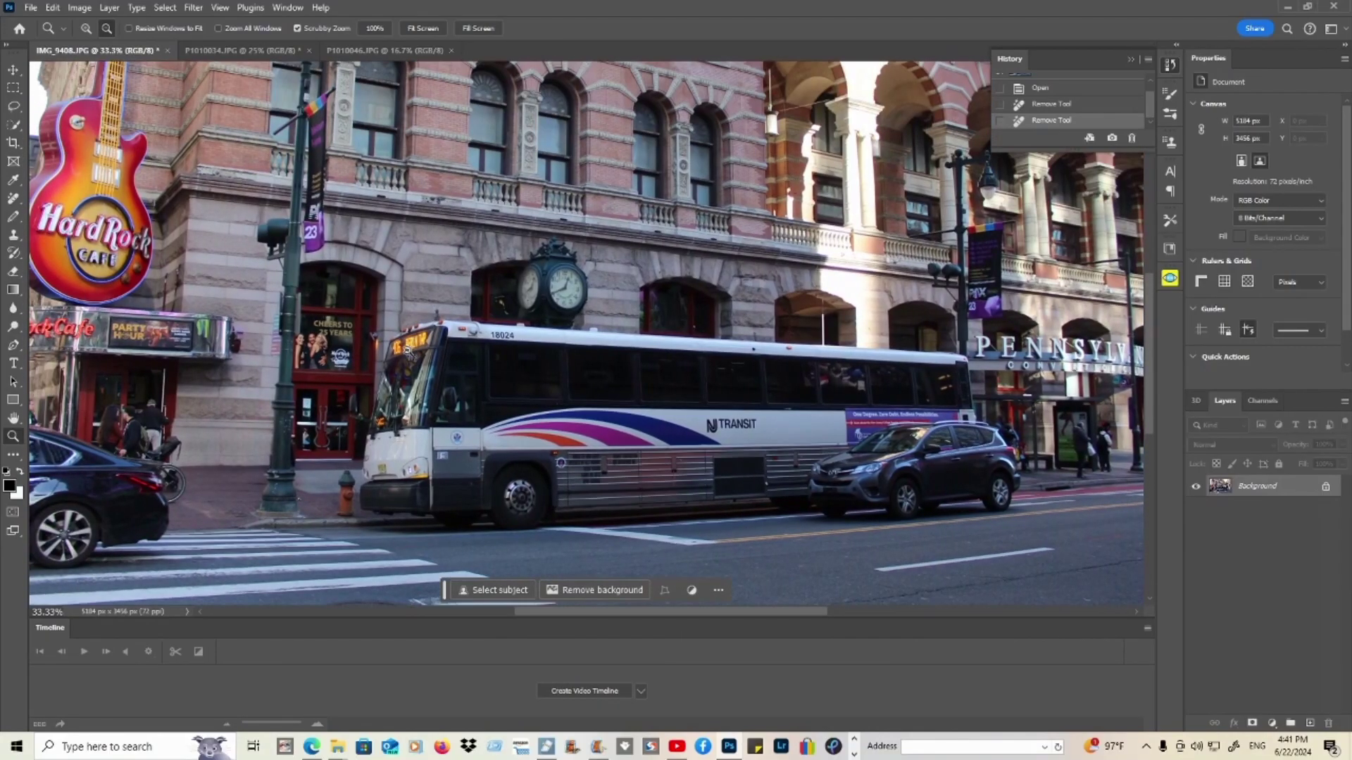
{"action": "scroll", "coordinate": [308, 374], "scroll_direction": "down", "scroll_amount": 1}
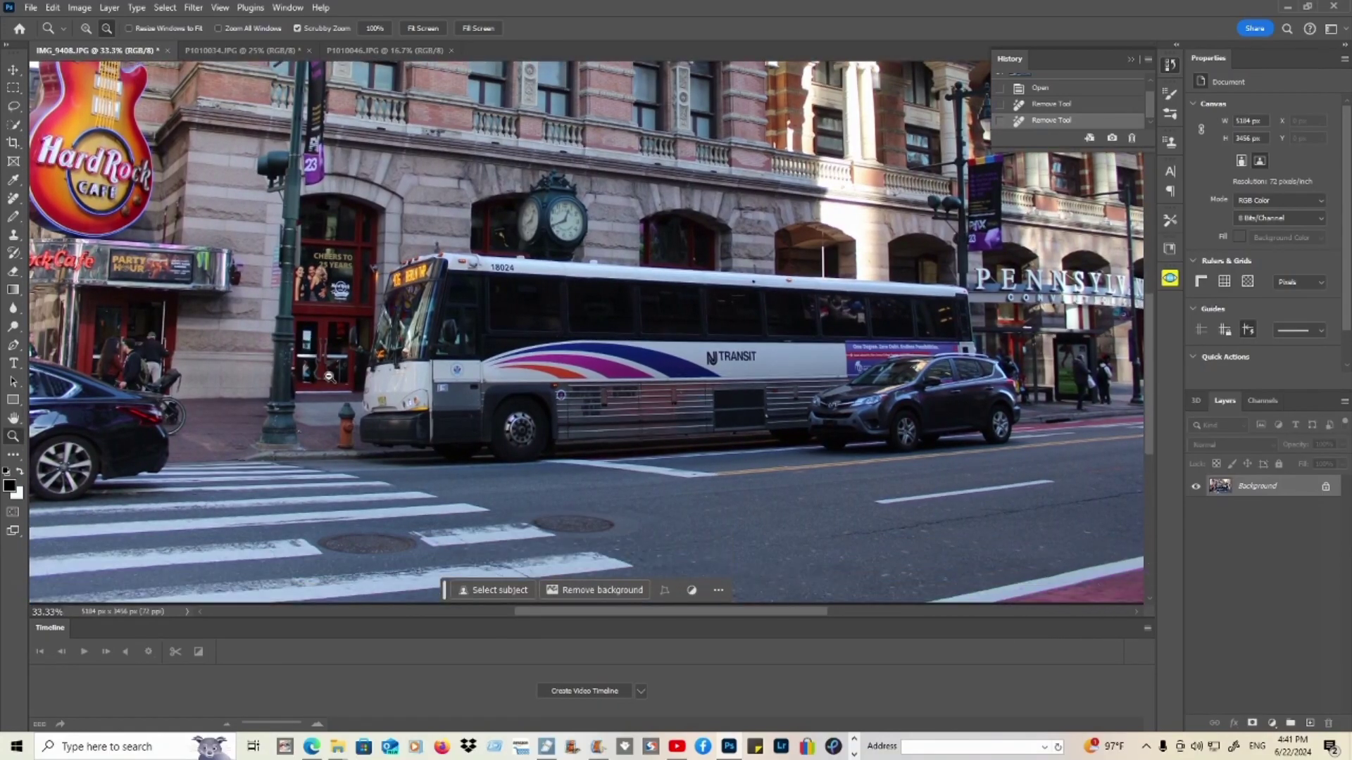
Step: Save the photo as maximum-quality JPEG 'After photoshop editon', then switch to P1010034.JPG
{"action": "left_click", "coordinate": [31, 9]}
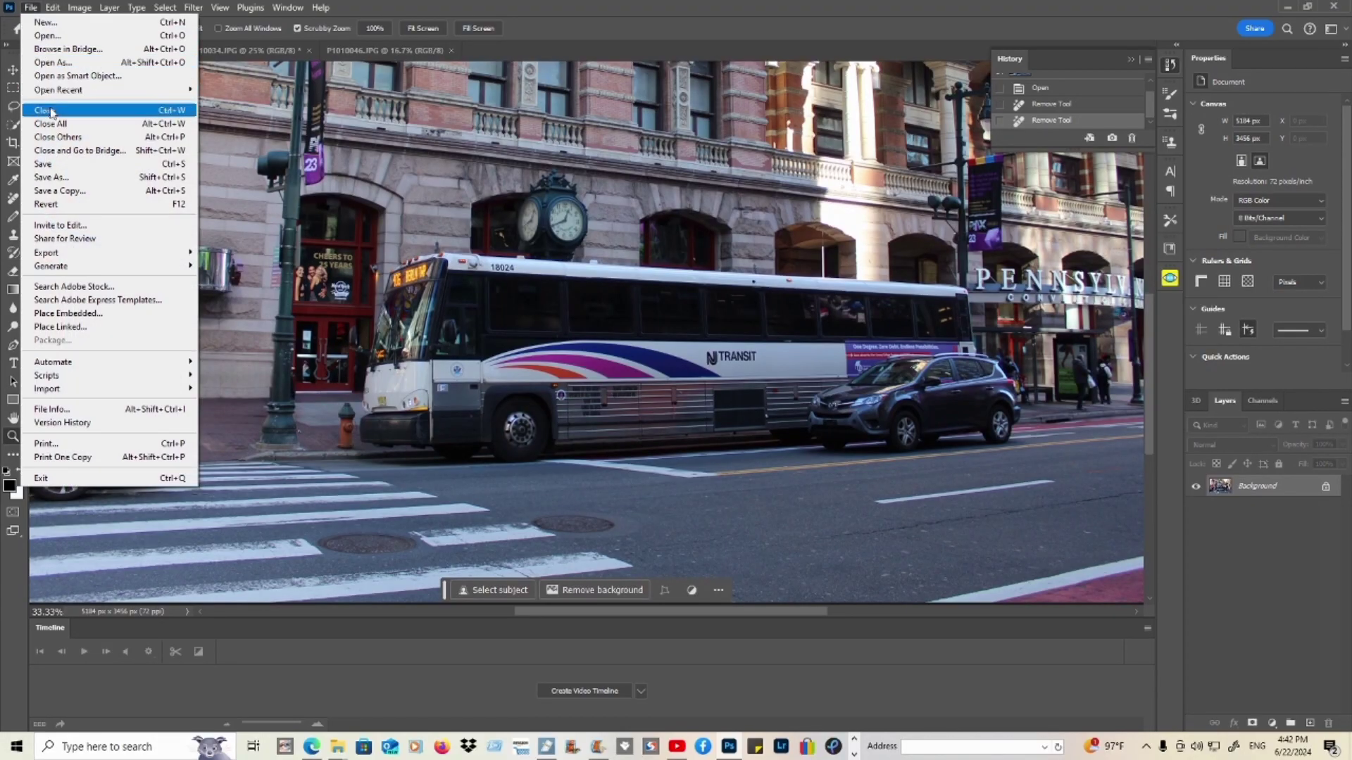
{"action": "left_click", "coordinate": [67, 178]}
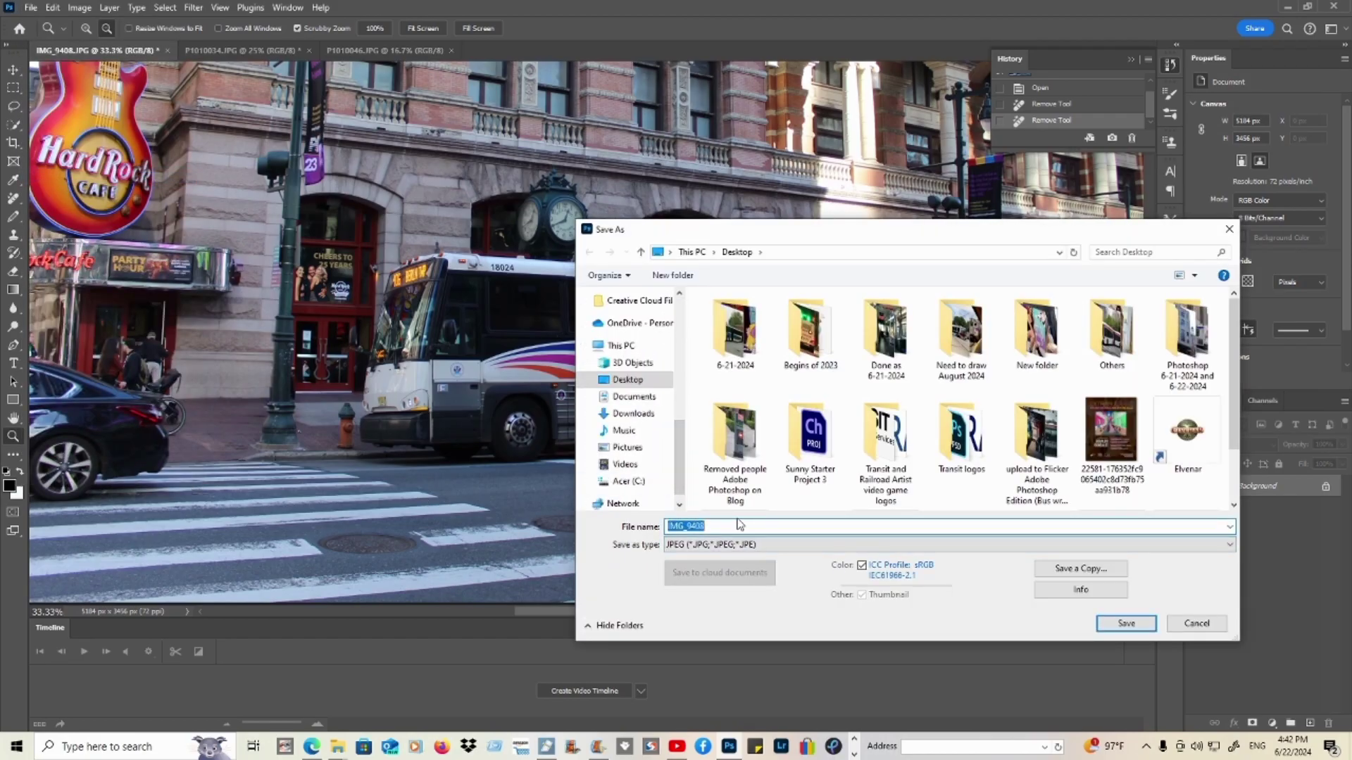
{"action": "type", "text": "After photoshop editon"}
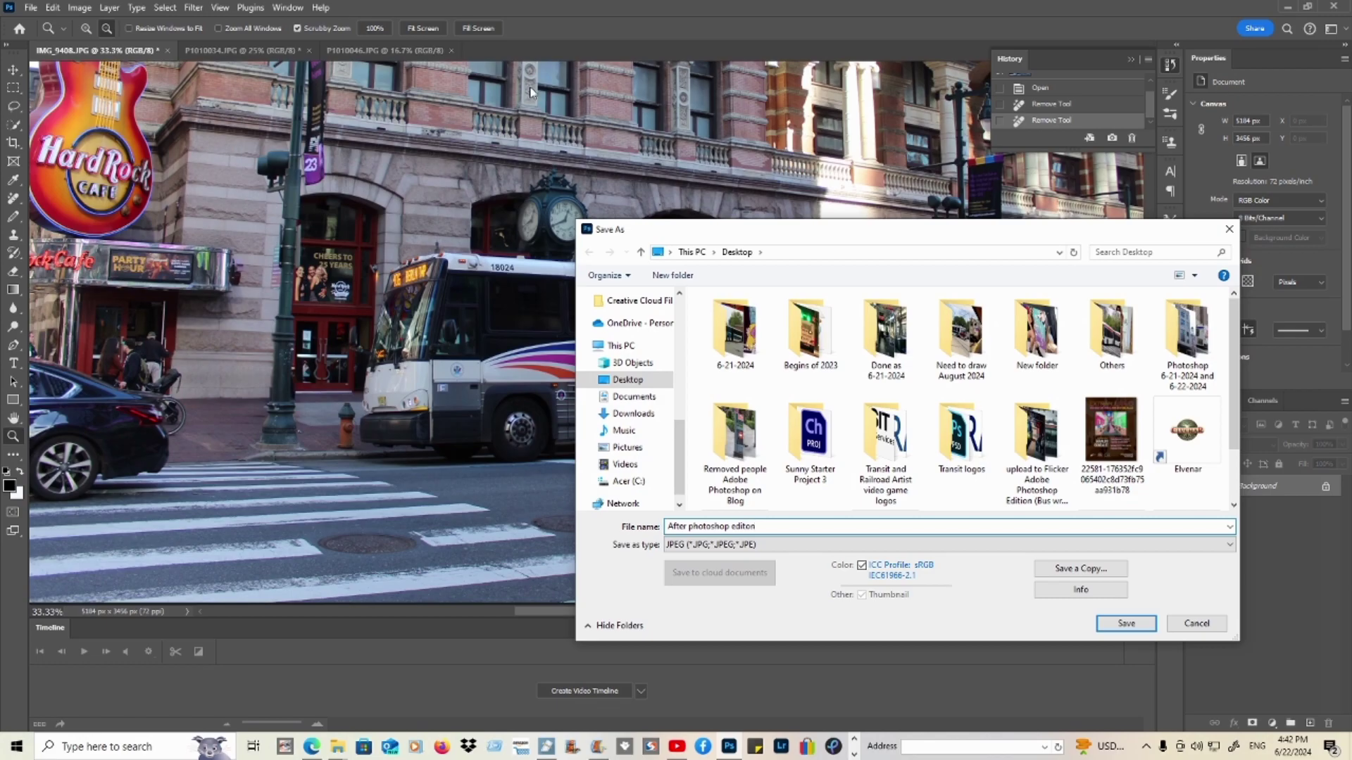
{"action": "left_click", "coordinate": [1125, 624]}
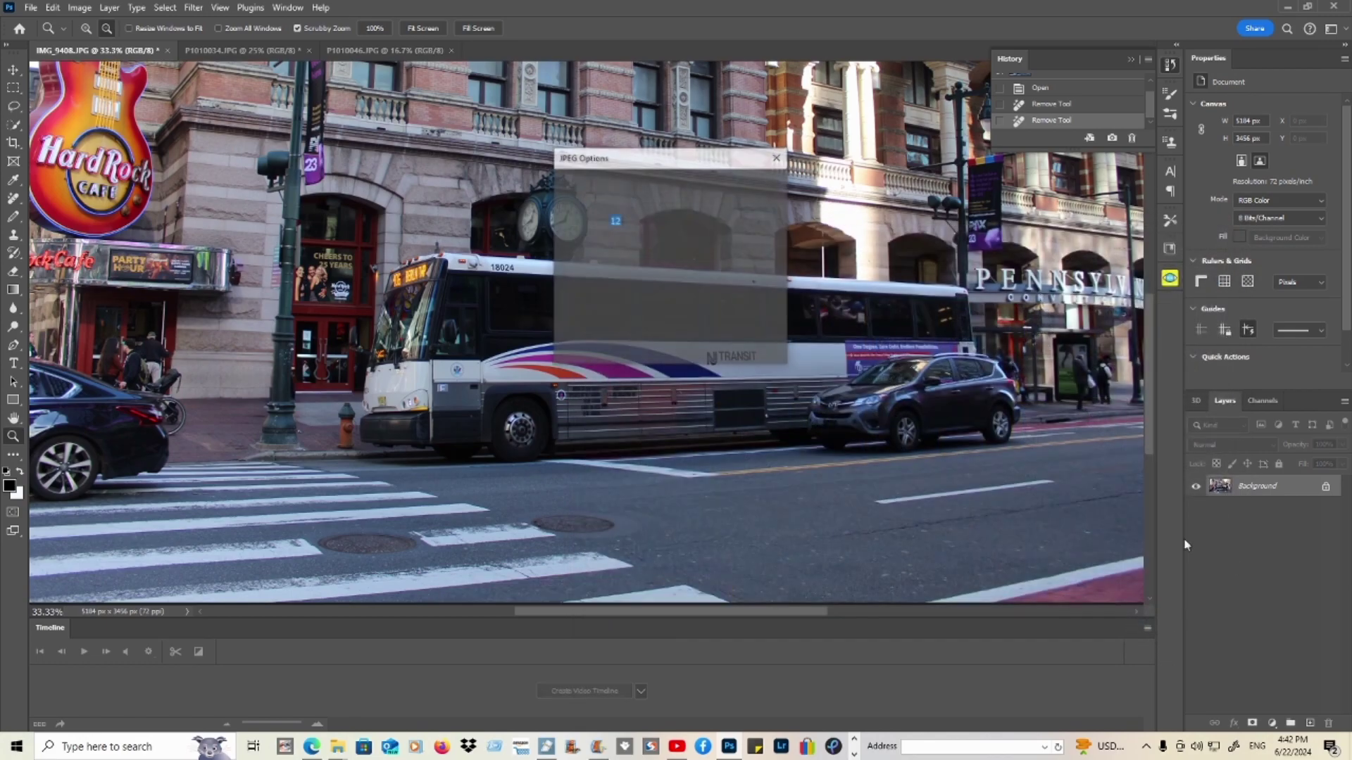
{"action": "left_click", "coordinate": [741, 186]}
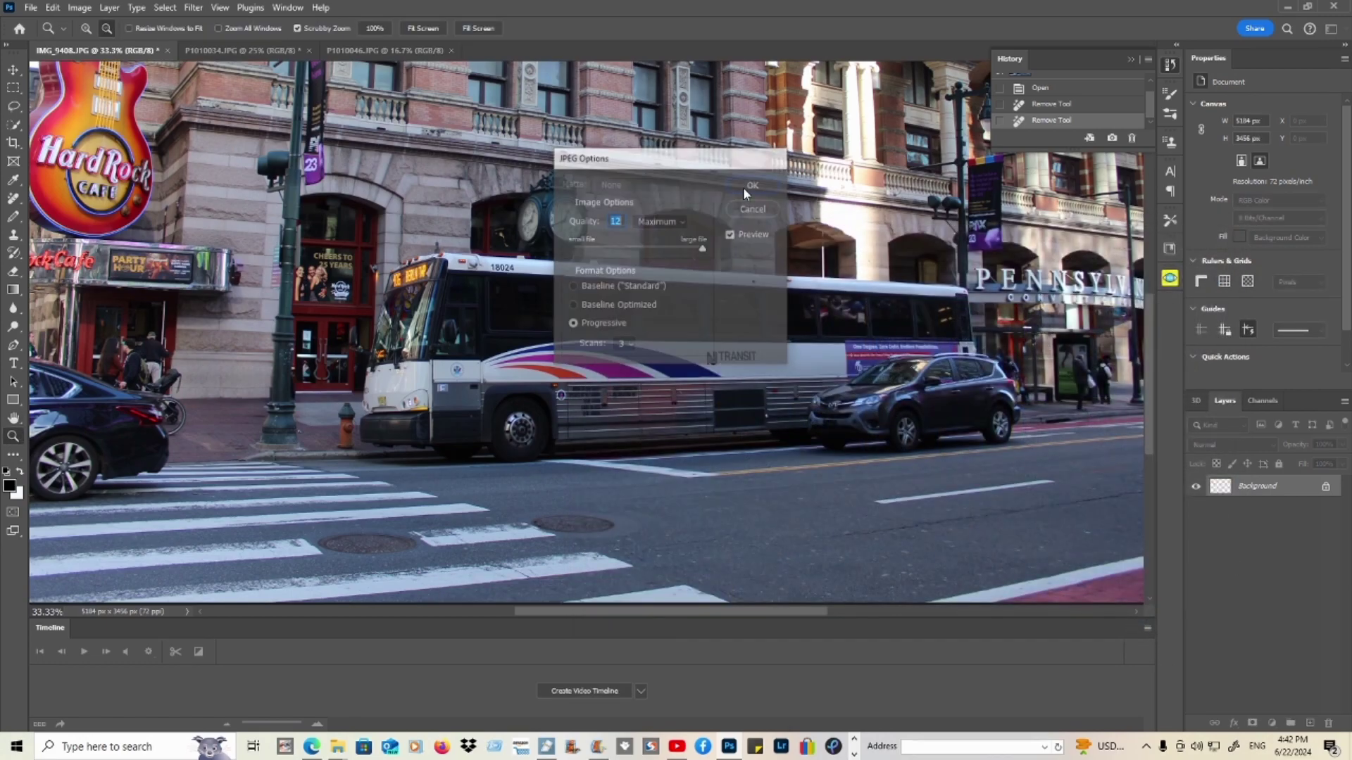
{"action": "left_click", "coordinate": [333, 52]}
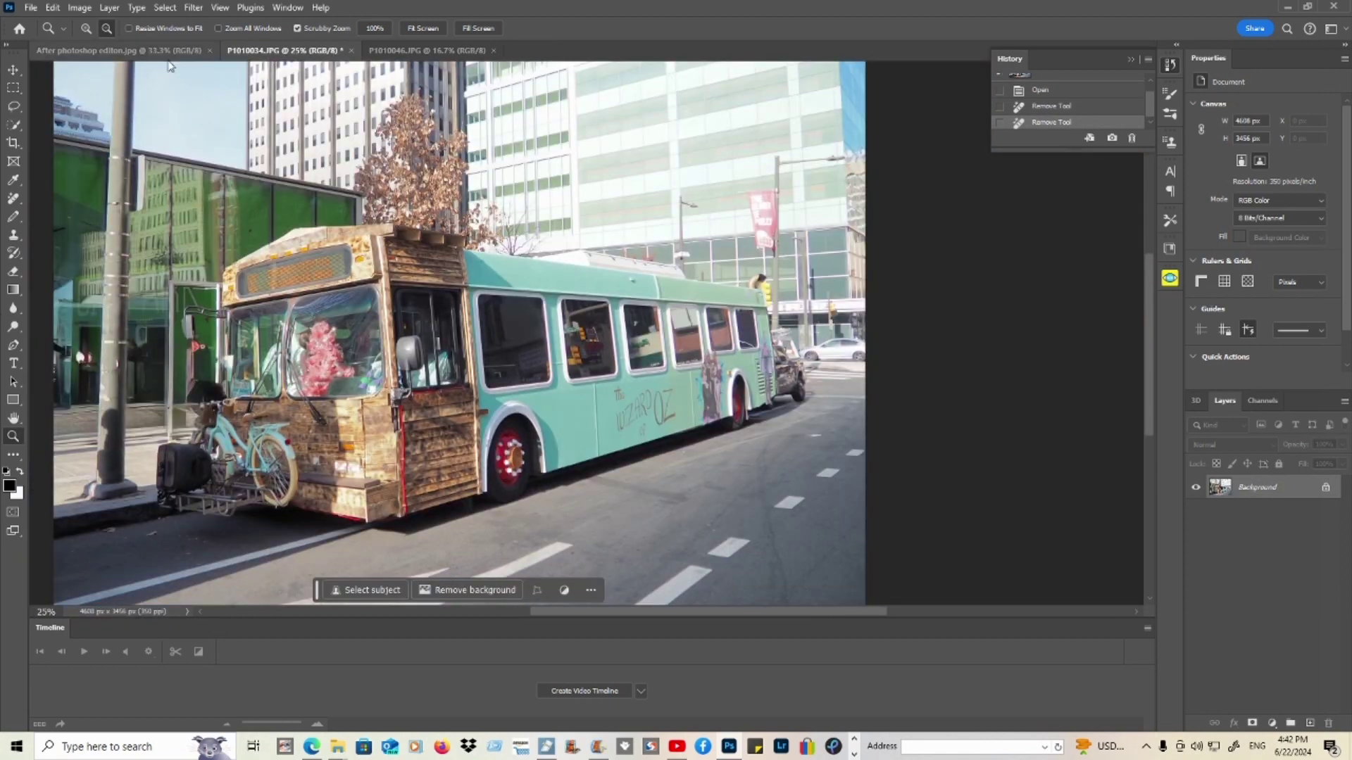
Step: Save the bus photo as maximum-quality JPEG 'After photoshop editon-1.jpg'
{"action": "left_click", "coordinate": [34, 7]}
{"action": "left_click", "coordinate": [71, 169]}
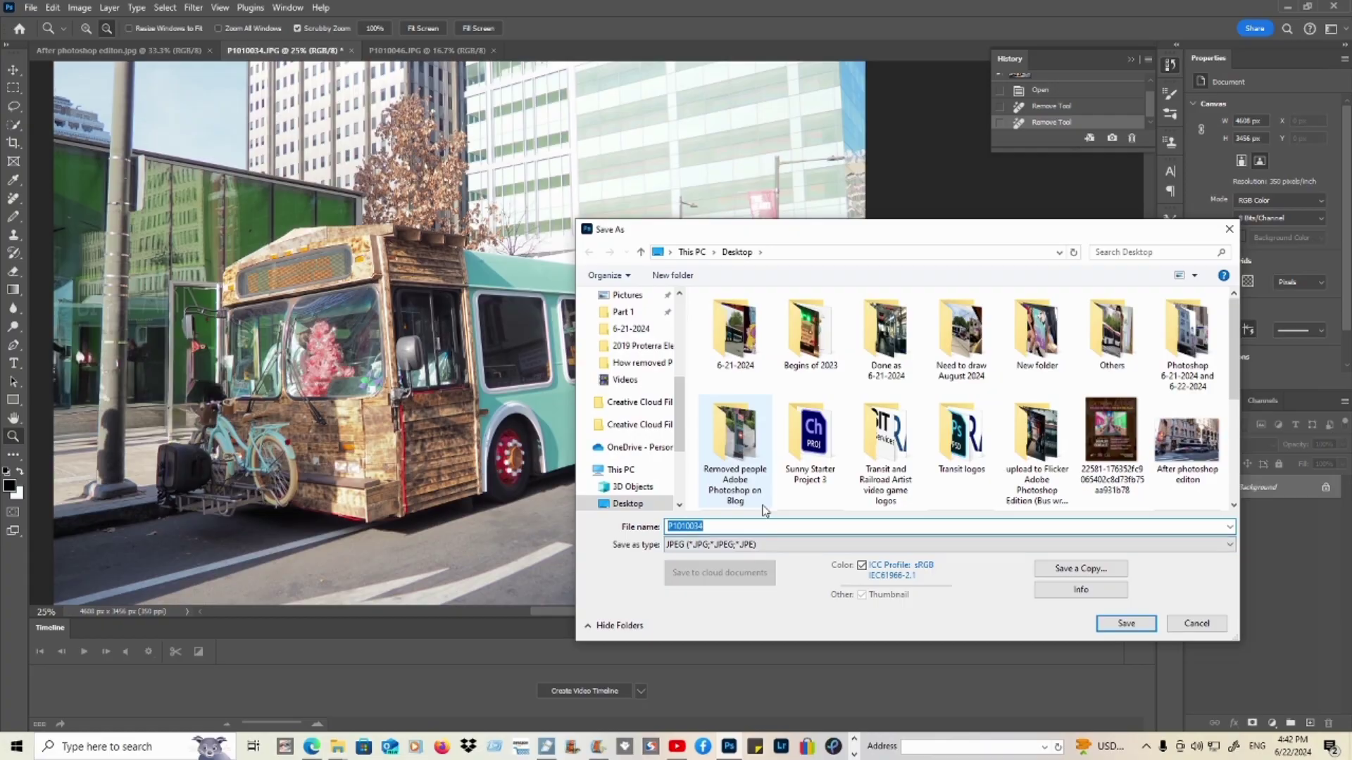
{"action": "type", "text": "Af"}
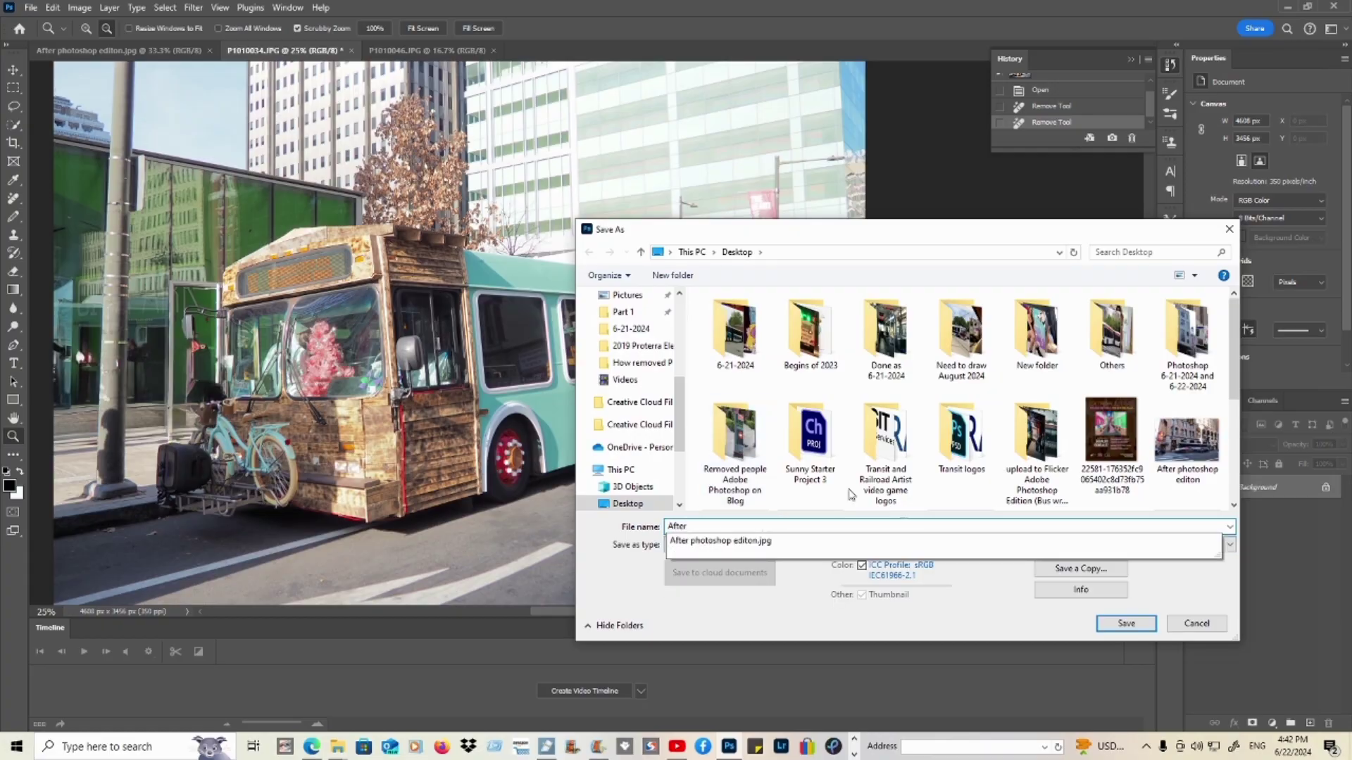
{"action": "type", "text": "ter"}
{"action": "left_click", "coordinate": [758, 541]}
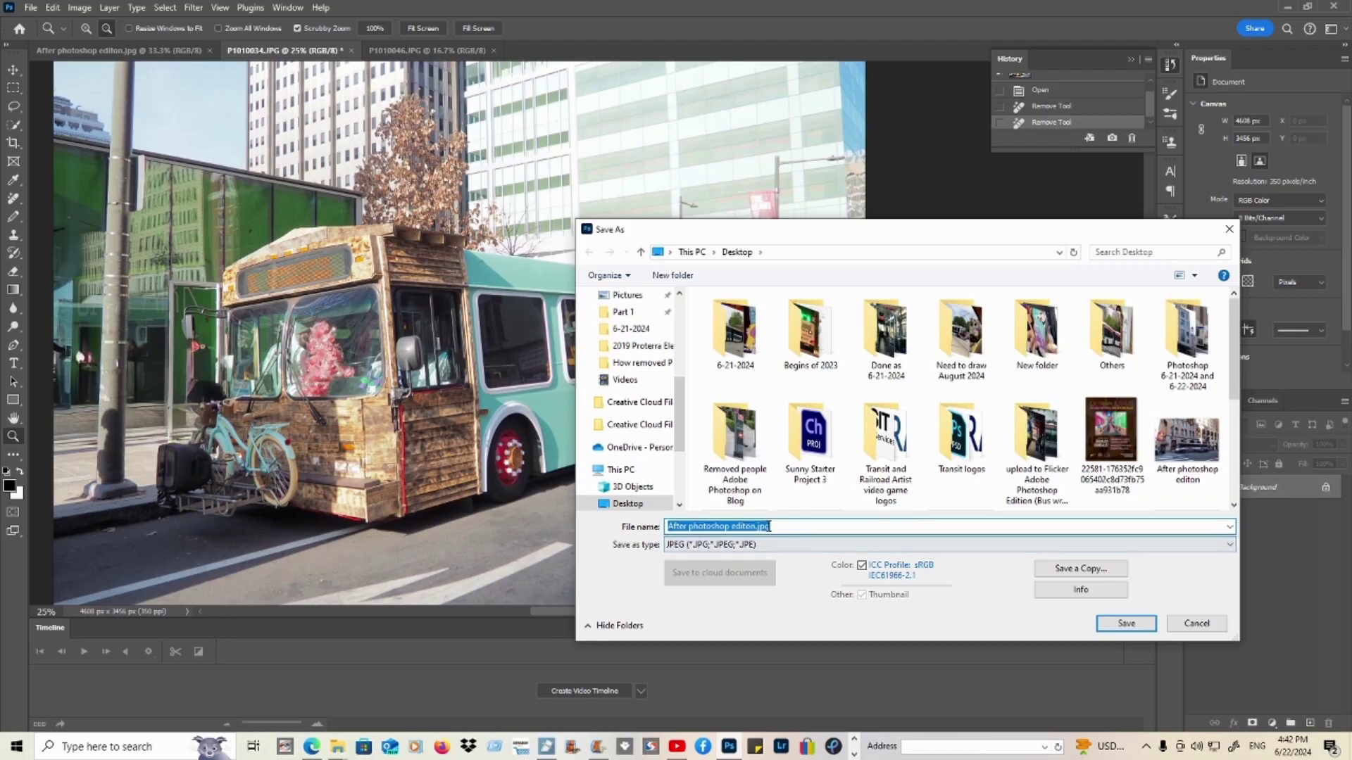
{"action": "left_click", "coordinate": [755, 525]}
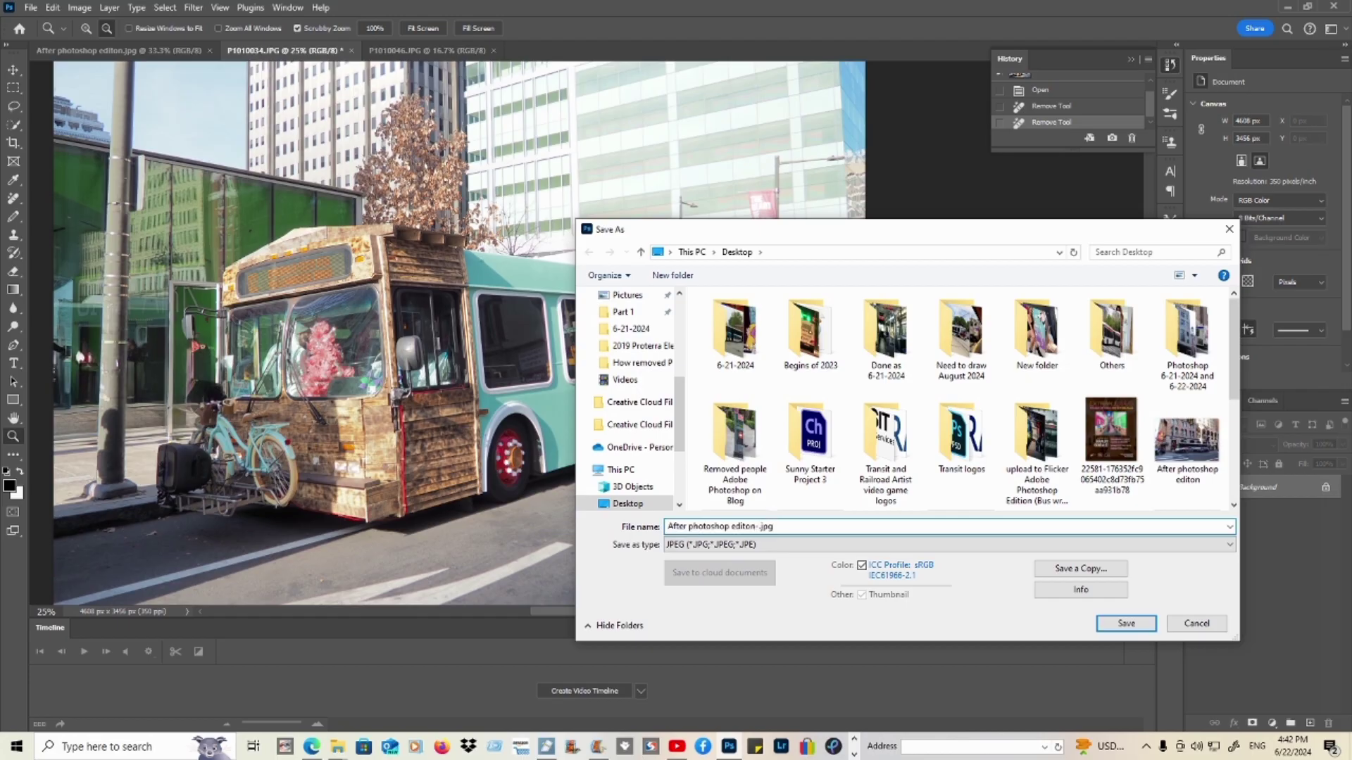
{"action": "type", "text": "-1"}
{"action": "left_click", "coordinate": [1126, 623]}
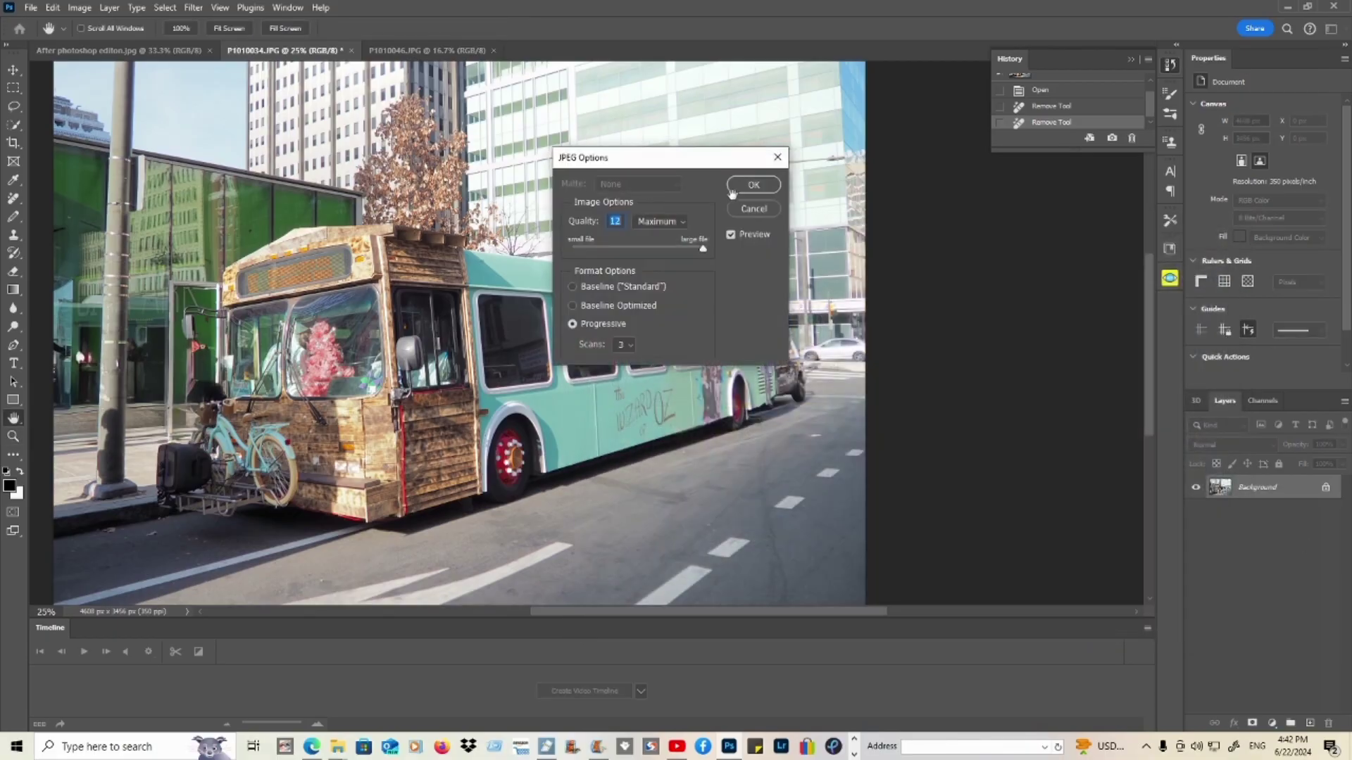
{"action": "left_click", "coordinate": [754, 184]}
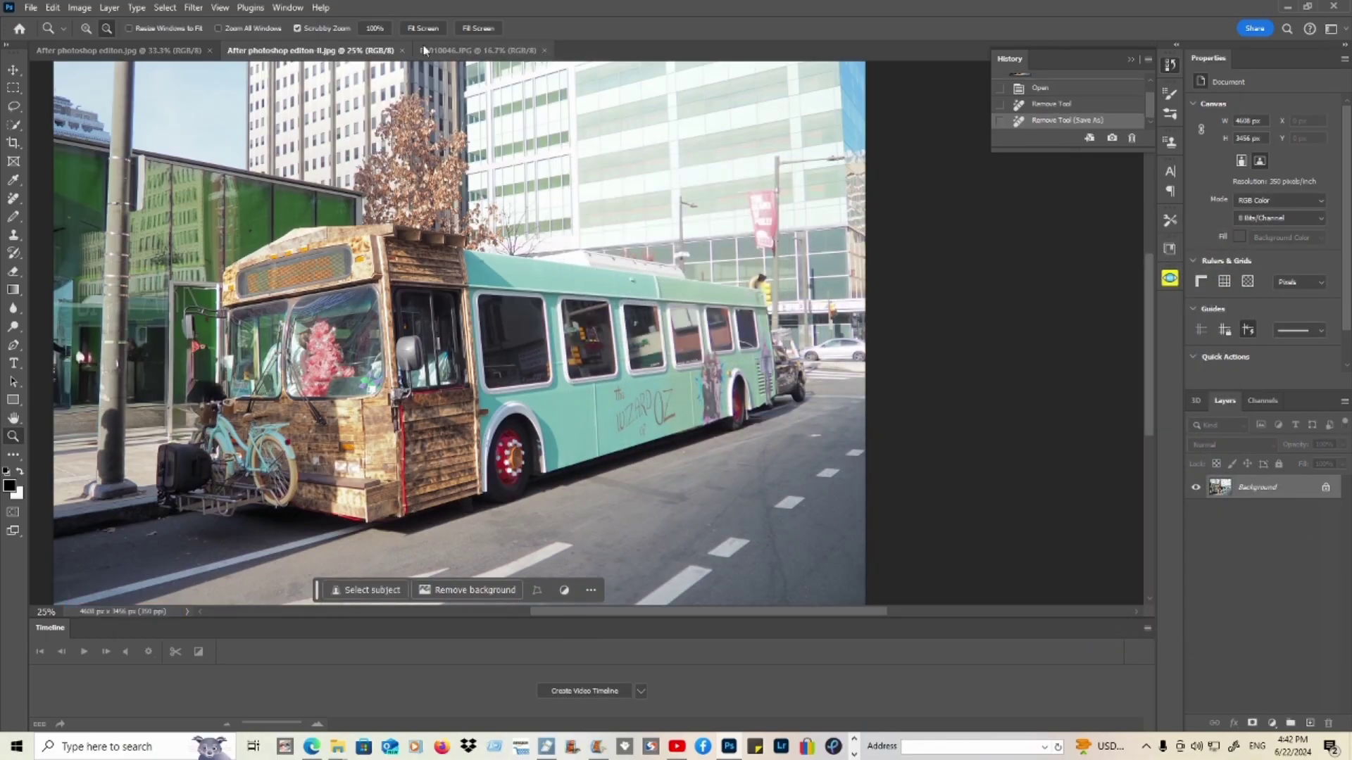
{"action": "left_click", "coordinate": [449, 55]}
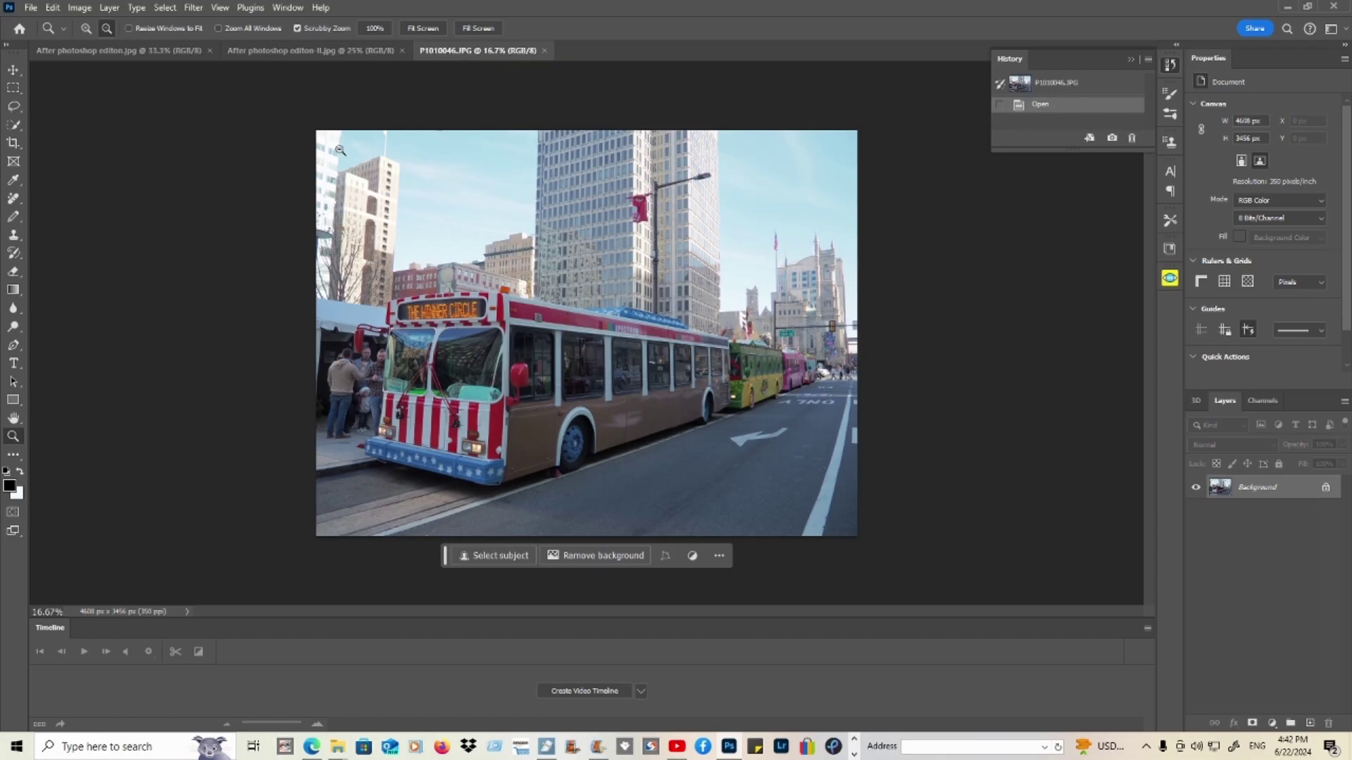
Step: Zoom in on the people by the Winner Circle bus door, then step back one zoom level
{"action": "left_click", "coordinate": [85, 28]}
{"action": "left_click", "coordinate": [345, 361]}
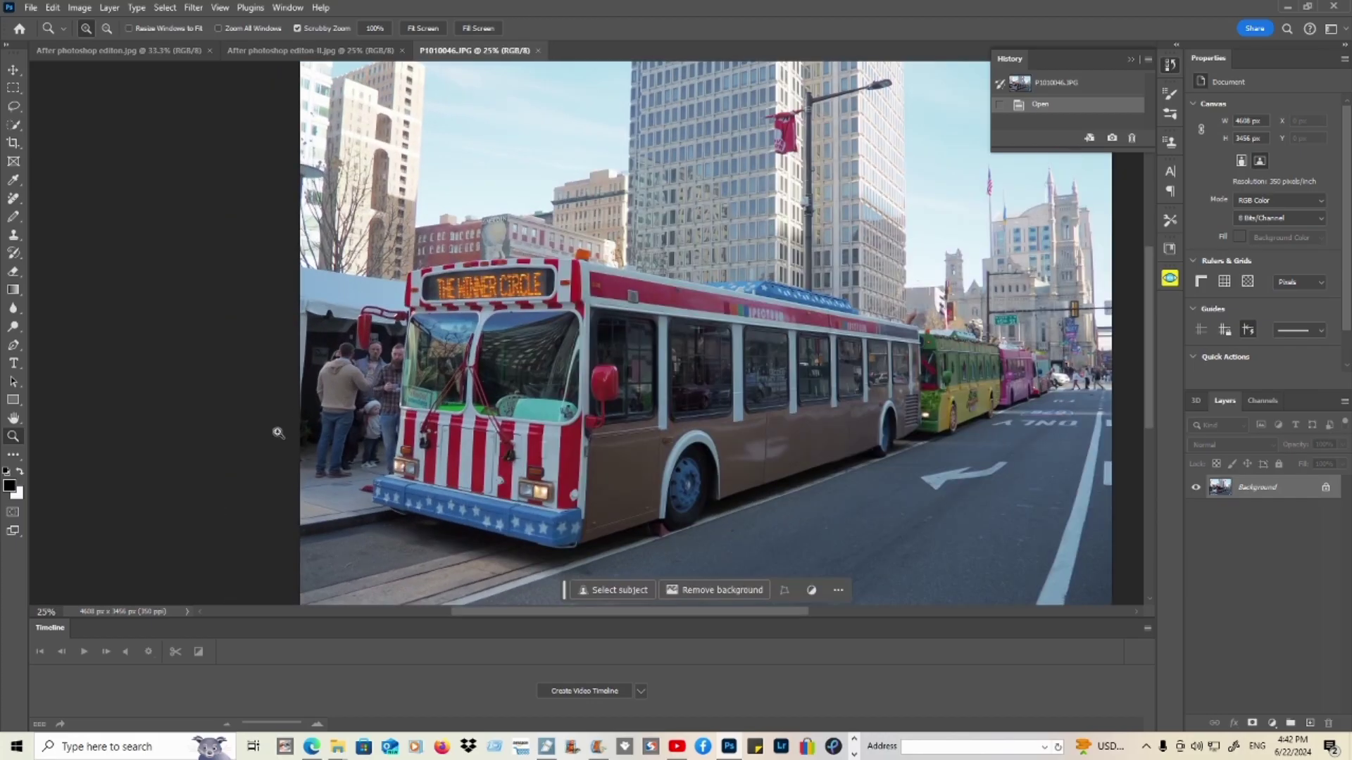
{"action": "left_click", "coordinate": [371, 403]}
{"action": "left_click", "coordinate": [357, 401]}
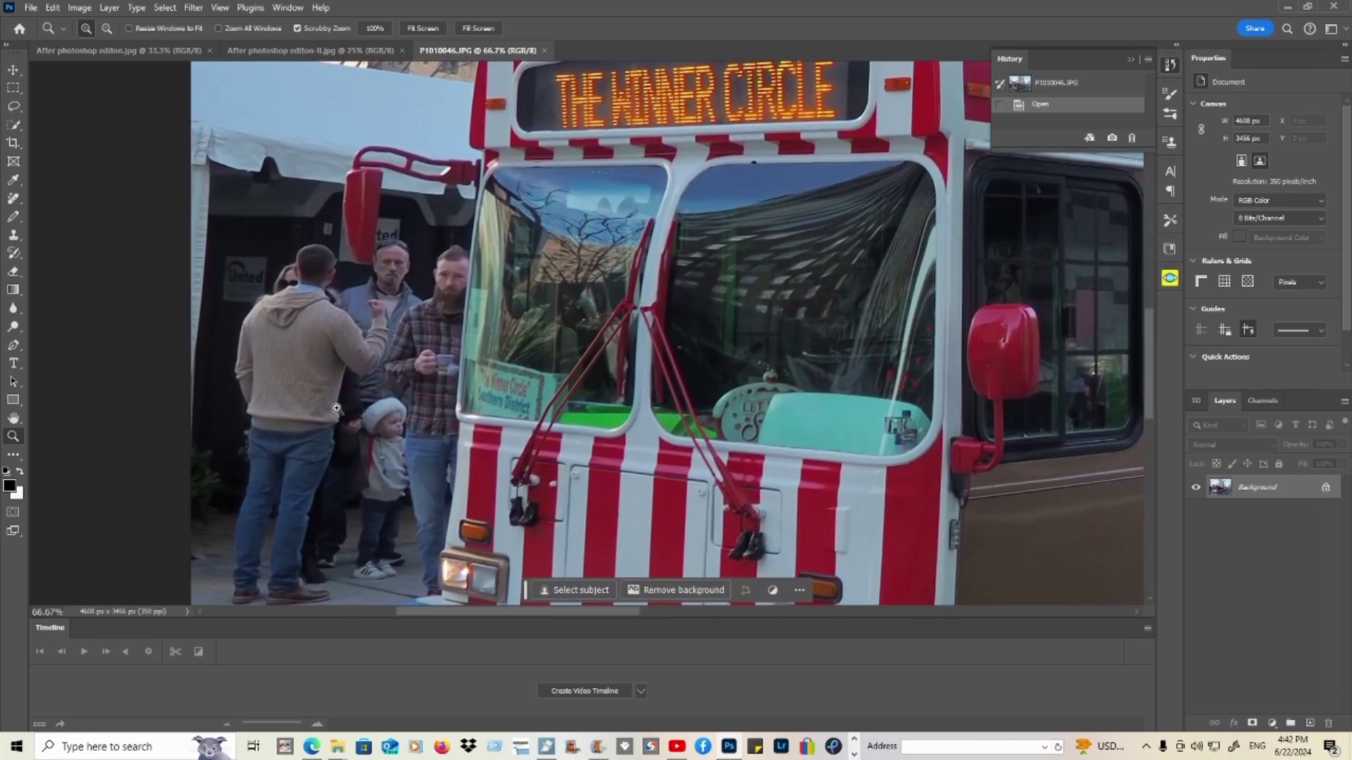
{"action": "left_click", "coordinate": [308, 363]}
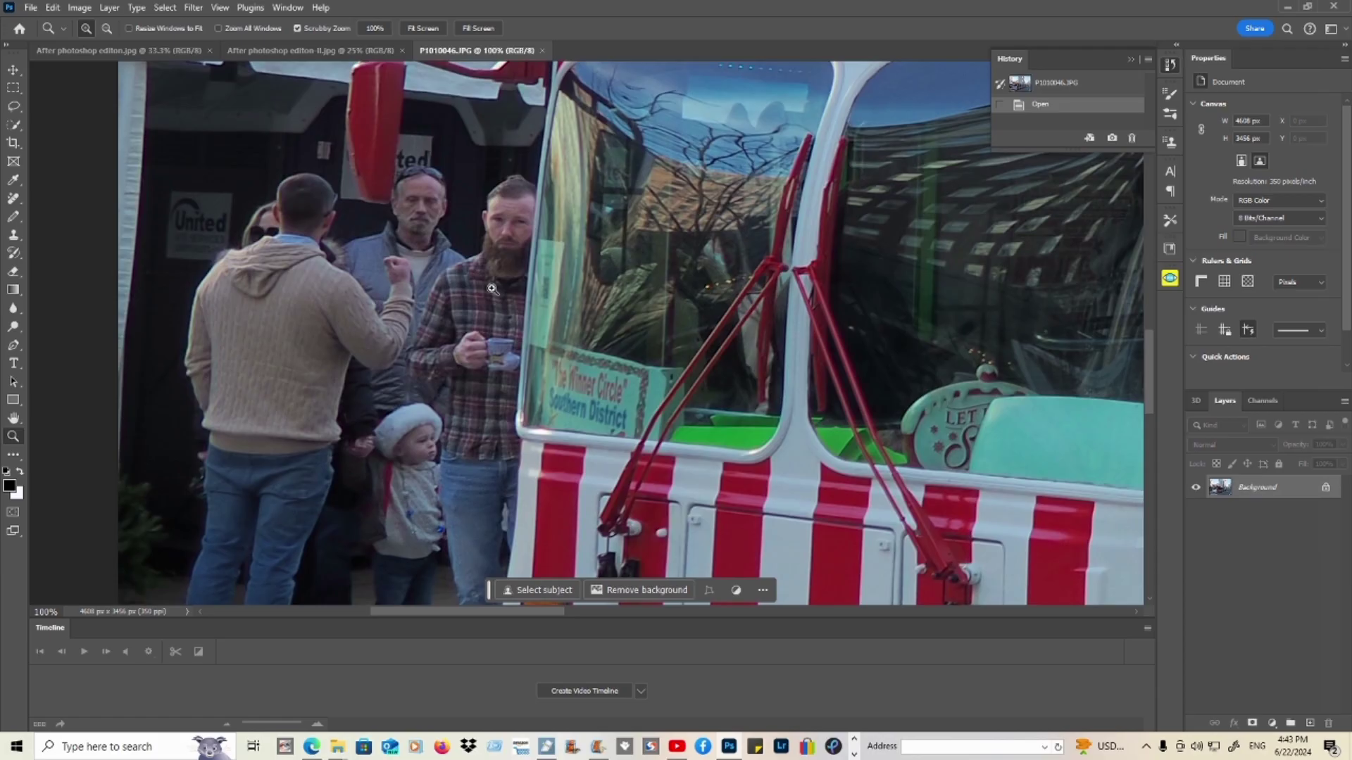
{"action": "scroll", "coordinate": [477, 306], "scroll_direction": "down", "scroll_amount": 3}
{"action": "scroll", "coordinate": [444, 352], "scroll_direction": "up", "scroll_amount": 2}
{"action": "scroll", "coordinate": [444, 352], "scroll_direction": "down", "scroll_amount": 3}
{"action": "left_click", "coordinate": [106, 29]}
{"action": "left_click", "coordinate": [435, 398]}
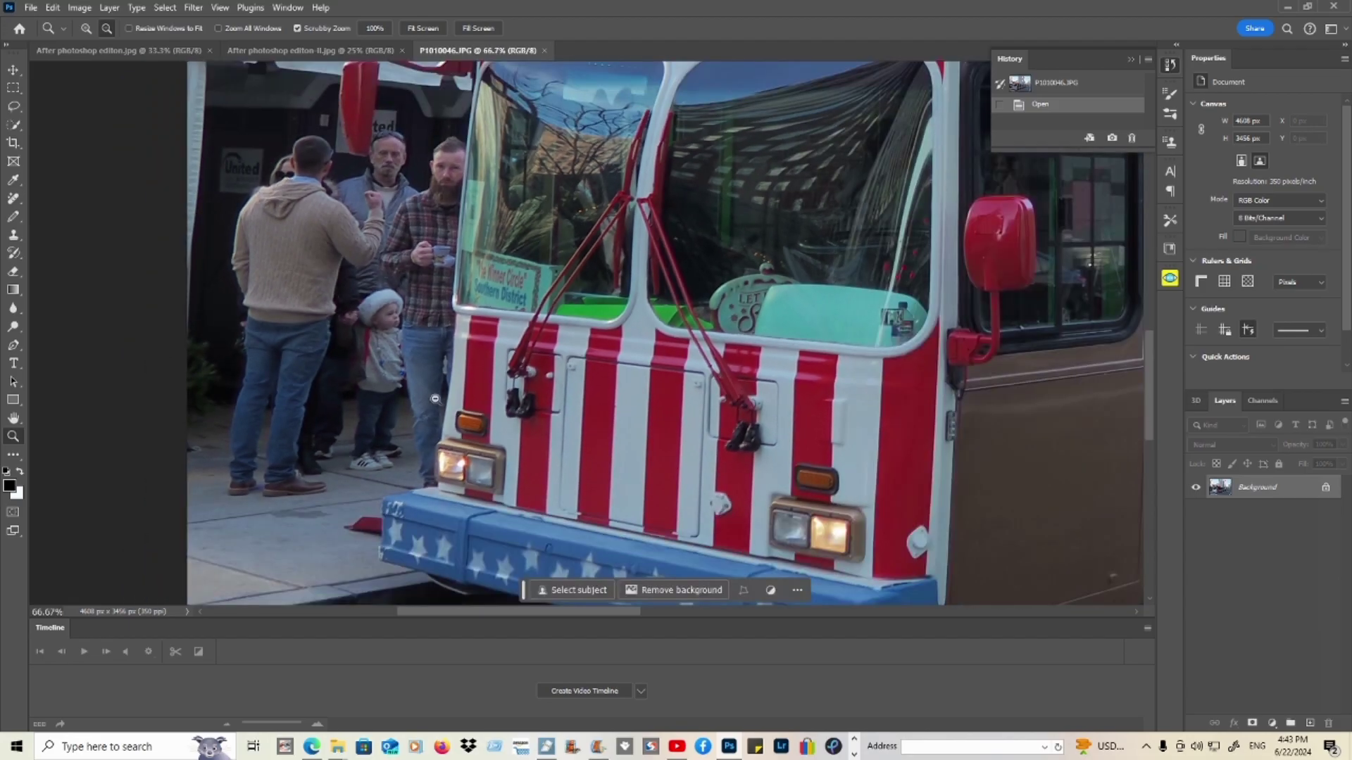
Step: Paint over the heads, the plaid-shirt man, the child and the others beside the bus door with the Remove tool
{"action": "left_click", "coordinate": [14, 200]}
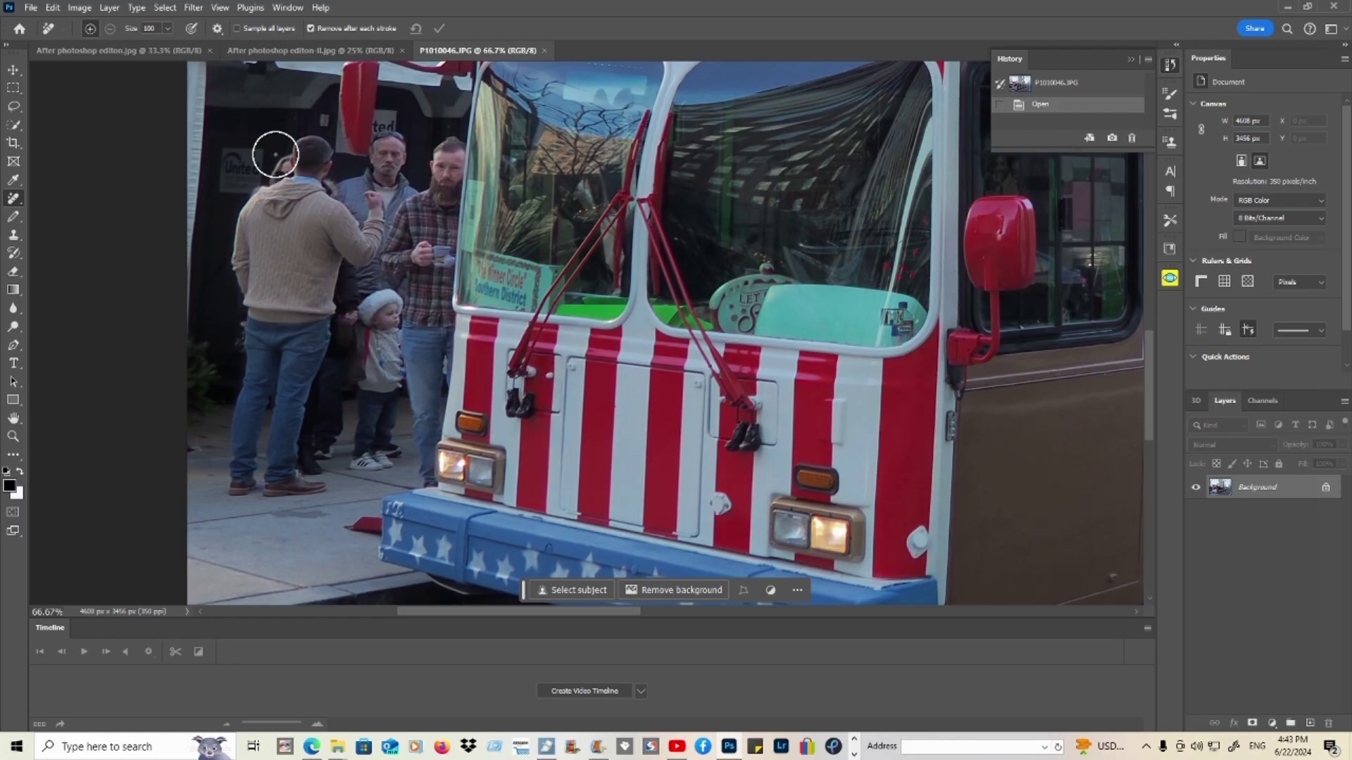
{"action": "left_click_drag", "start_coordinate": [275, 154], "coordinate": [391, 158]}
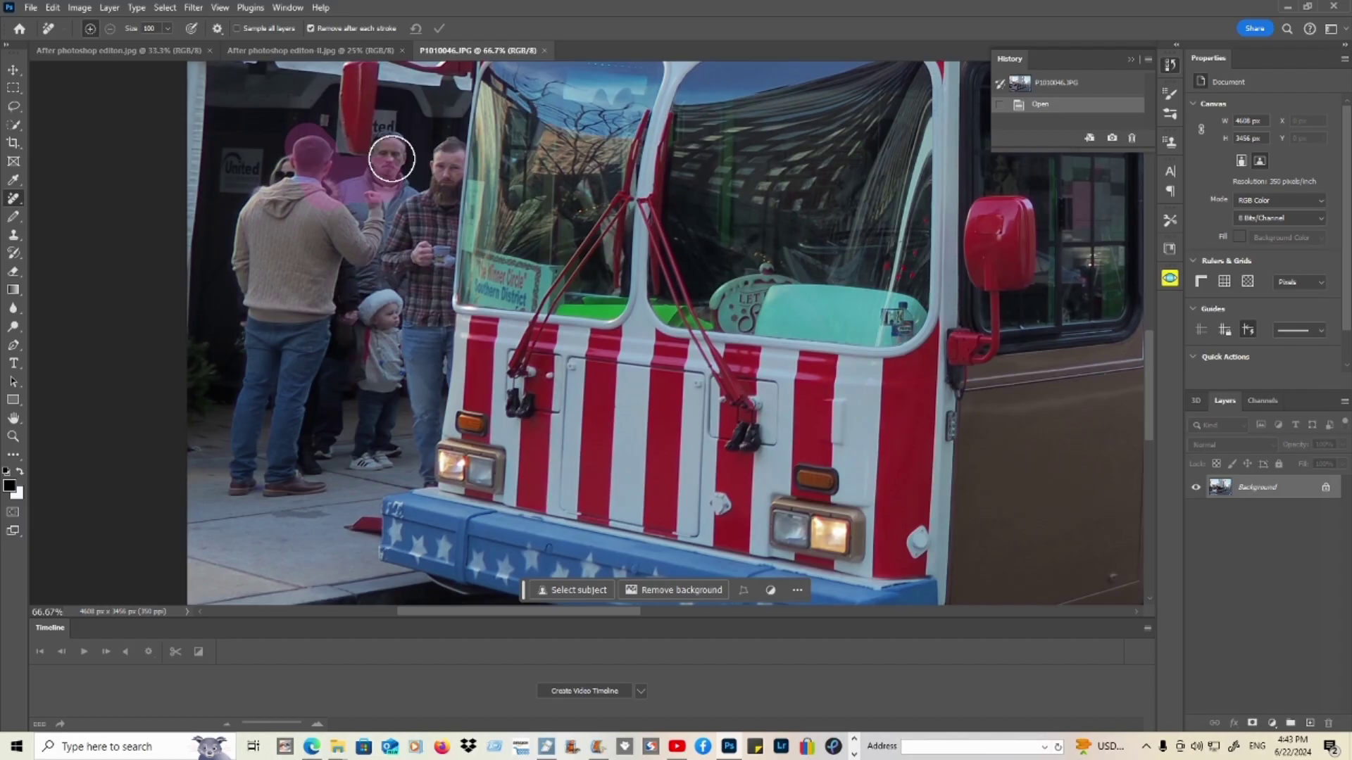
{"action": "left_click_drag", "start_coordinate": [392, 158], "coordinate": [392, 160]}
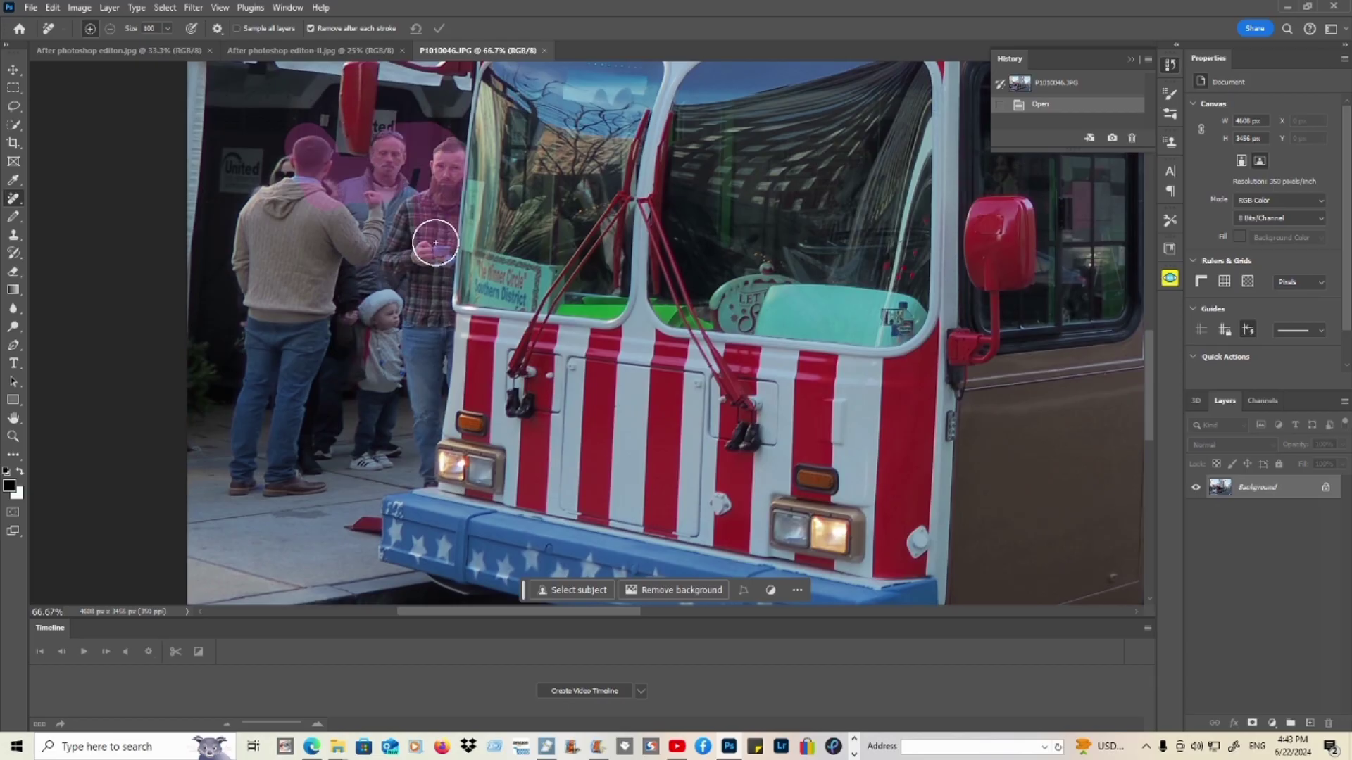
{"action": "left_click_drag", "start_coordinate": [435, 243], "coordinate": [413, 462]}
{"action": "mouse_move", "coordinate": [412, 469]}
{"action": "left_mouse_down"}
{"action": "mouse_move", "coordinate": [367, 454]}
{"action": "mouse_move", "coordinate": [390, 326]}
{"action": "mouse_move", "coordinate": [399, 359]}
{"action": "mouse_move", "coordinate": [390, 233]}
{"action": "mouse_move", "coordinate": [402, 204]}
{"action": "mouse_move", "coordinate": [353, 208]}
{"action": "mouse_move", "coordinate": [288, 169]}
{"action": "mouse_move", "coordinate": [256, 187]}
{"action": "mouse_move", "coordinate": [255, 232]}
{"action": "mouse_move", "coordinate": [277, 209]}
{"action": "mouse_move", "coordinate": [372, 250]}
{"action": "mouse_move", "coordinate": [381, 381]}
{"action": "mouse_move", "coordinate": [307, 475]}
{"action": "mouse_move", "coordinate": [236, 471]}
{"action": "mouse_move", "coordinate": [250, 403]}
{"action": "mouse_move", "coordinate": [243, 240]}
{"action": "mouse_move", "coordinate": [345, 279]}
{"action": "mouse_move", "coordinate": [352, 268]}
{"action": "mouse_move", "coordinate": [337, 390]}
{"action": "mouse_move", "coordinate": [275, 439]}
{"action": "mouse_move", "coordinate": [299, 298]}
{"action": "mouse_move", "coordinate": [246, 297]}
{"action": "mouse_move", "coordinate": [276, 275]}
{"action": "mouse_move", "coordinate": [286, 352]}
{"action": "mouse_move", "coordinate": [311, 325]}
{"action": "mouse_move", "coordinate": [295, 366]}
{"action": "mouse_move", "coordinate": [329, 297]}
{"action": "mouse_move", "coordinate": [333, 366]}
{"action": "mouse_move", "coordinate": [316, 418]}
{"action": "mouse_move", "coordinate": [354, 419]}
{"action": "mouse_move", "coordinate": [376, 368]}
{"action": "mouse_move", "coordinate": [381, 227]}
{"action": "left_mouse_up"}
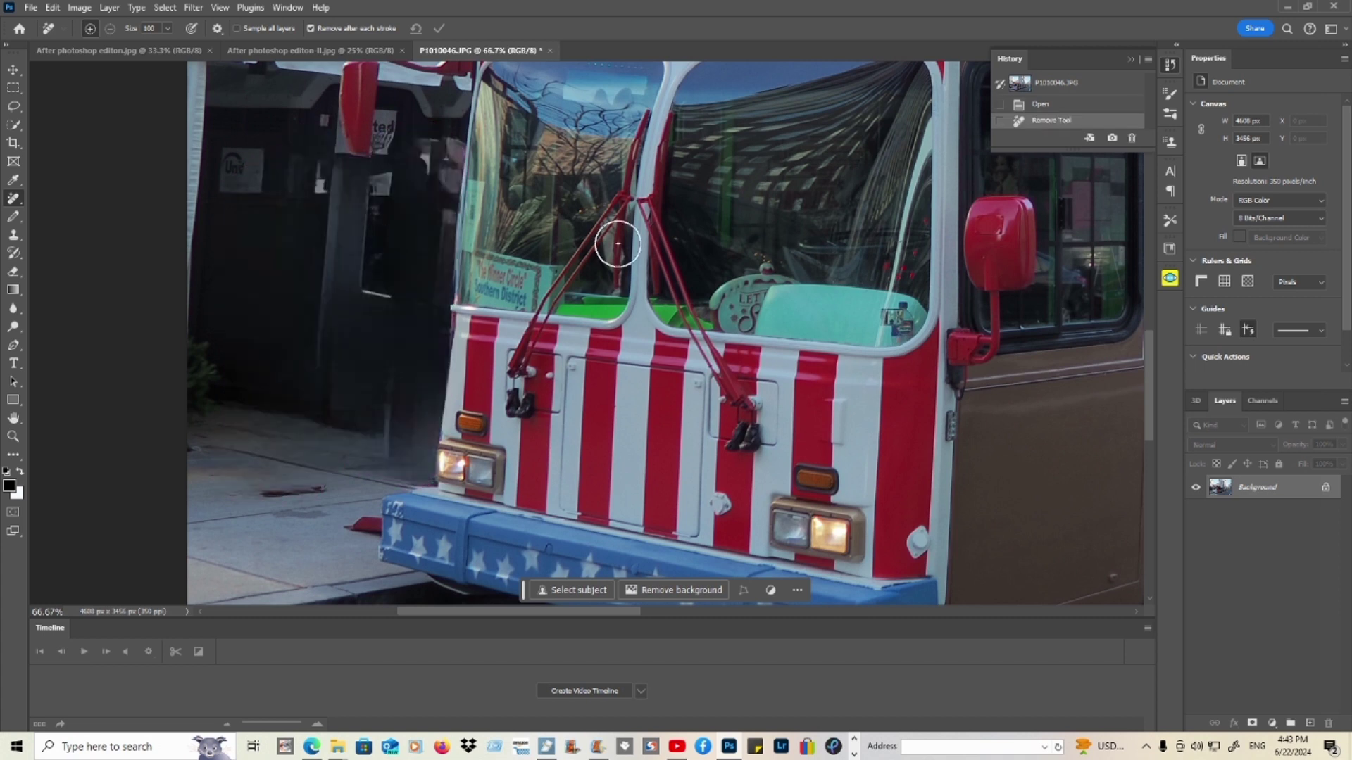
Step: Zoom out to view the whole Winner Circle bus with the cleared sidewalk
{"action": "scroll", "coordinate": [293, 232], "scroll_direction": "up", "scroll_amount": 2}
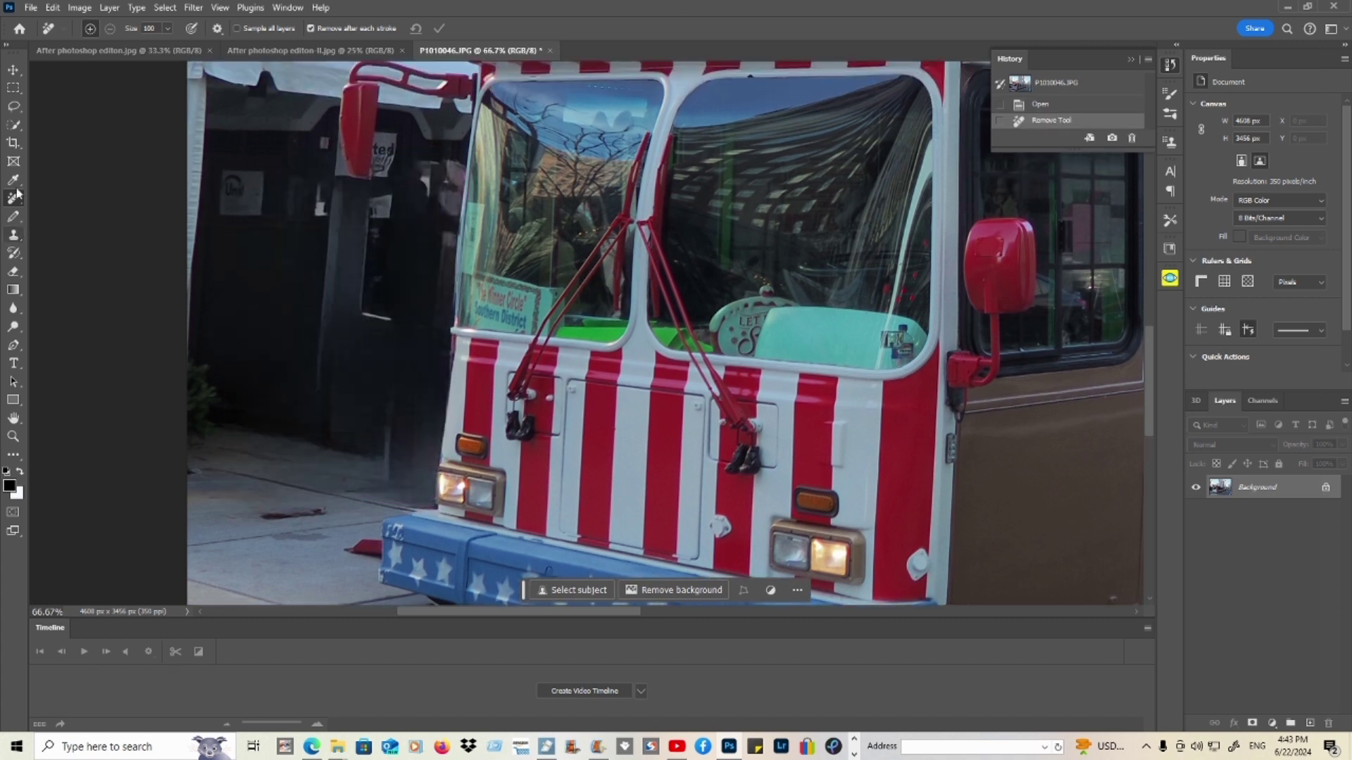
{"action": "left_click", "coordinate": [12, 437]}
{"action": "left_click", "coordinate": [566, 285], "text": "alt"}
{"action": "left_click", "coordinate": [566, 285], "text": "alt"}
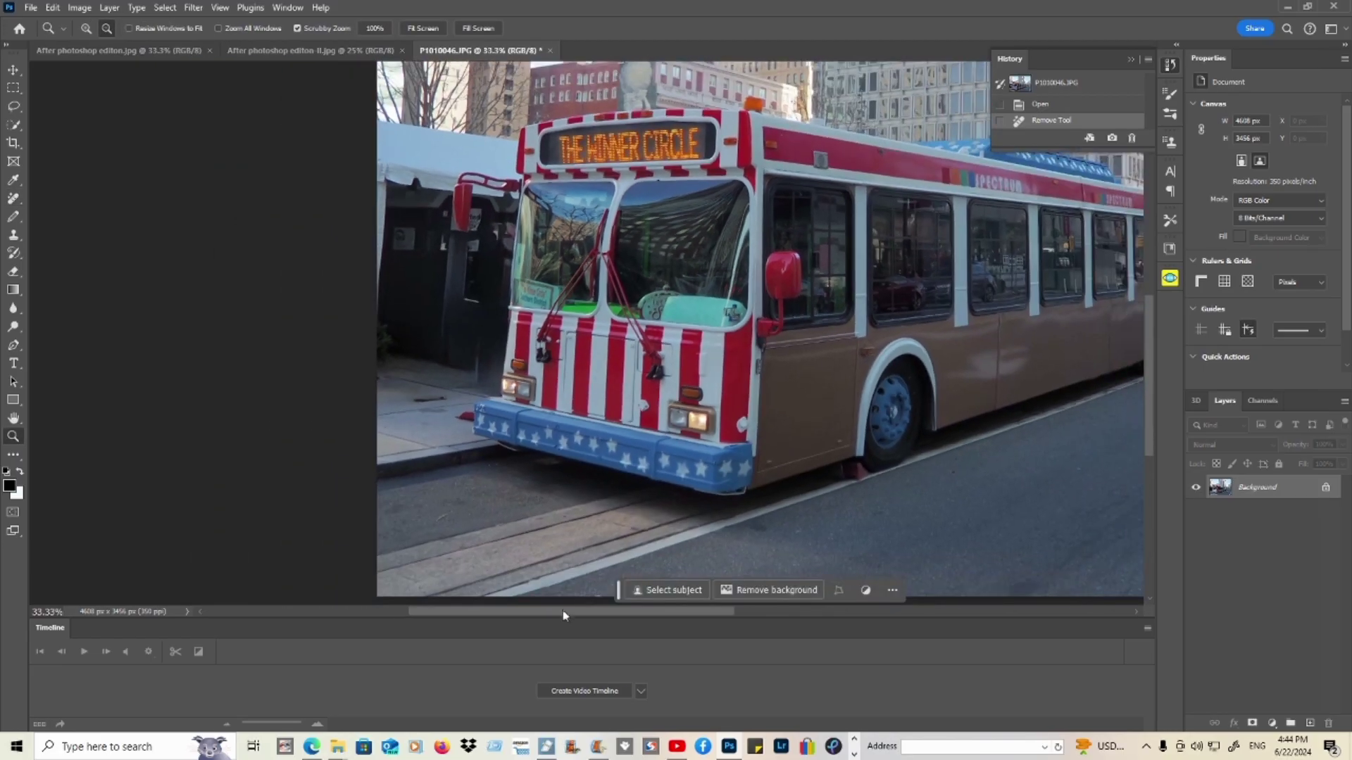
{"action": "left_click_drag", "start_coordinate": [559, 609], "coordinate": [646, 614]}
{"action": "scroll", "coordinate": [627, 331], "scroll_direction": "up", "scroll_amount": 2}
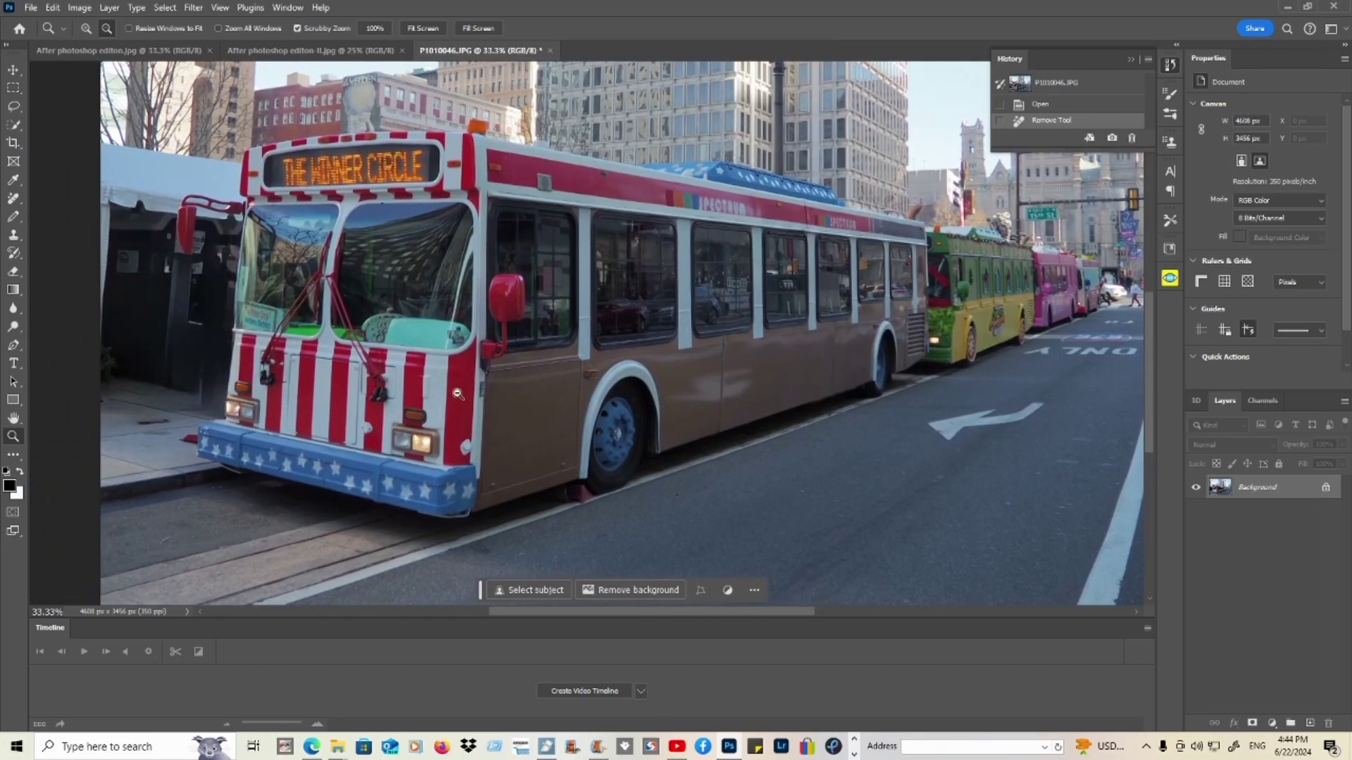